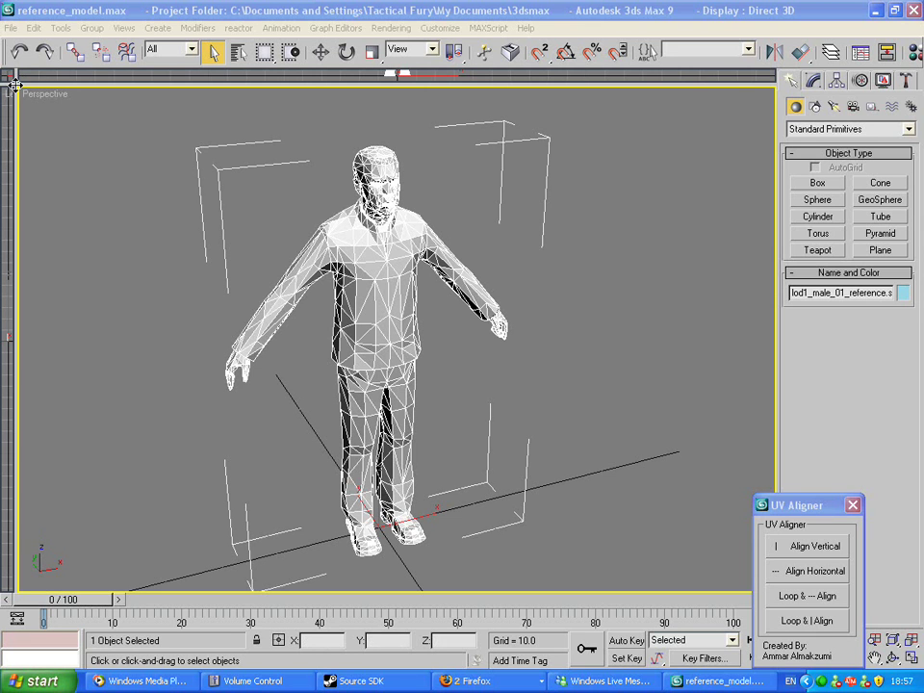
- Create a box around the character in the top view, about 32 long, 150 wide and 34 high
drag(15, 85, 12, 42)
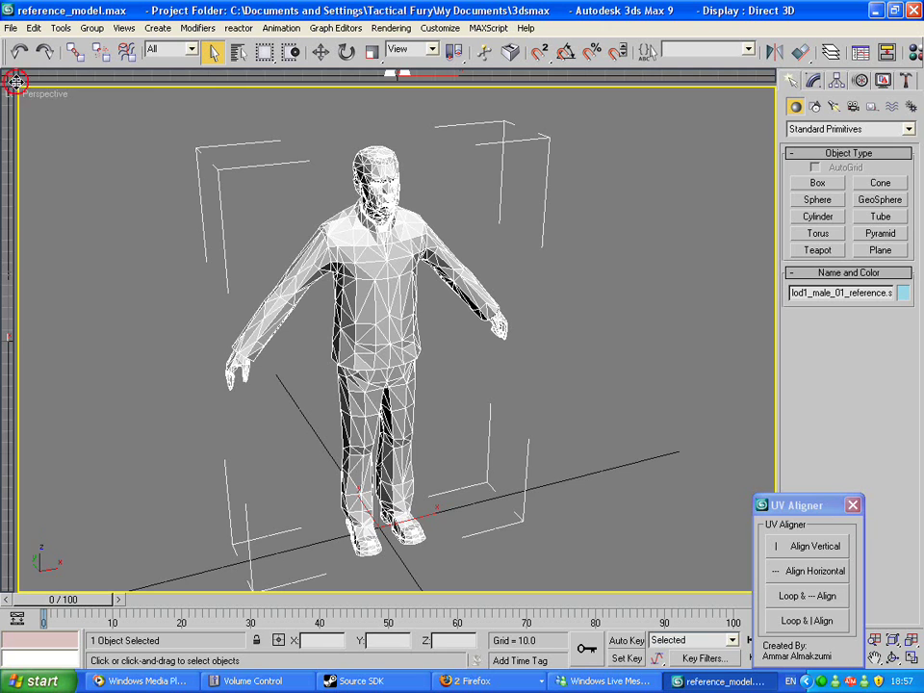
drag(819, 685, 816, 682)
scroll(533, 438, up, 9)
scroll(471, 400, down, 3)
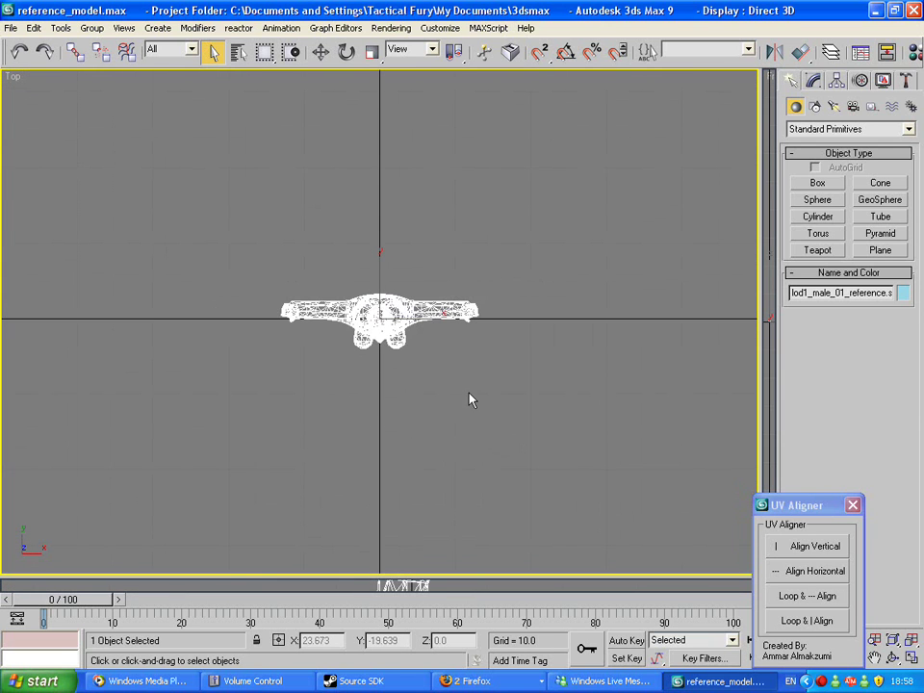
click(816, 183)
scroll(216, 190, down, 2)
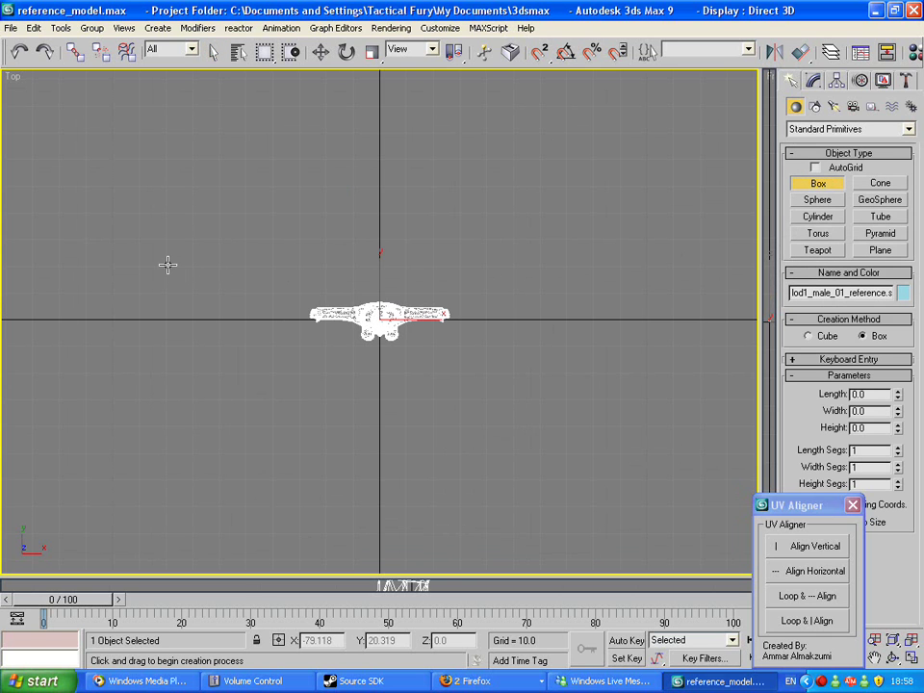
drag(167, 265, 567, 352)
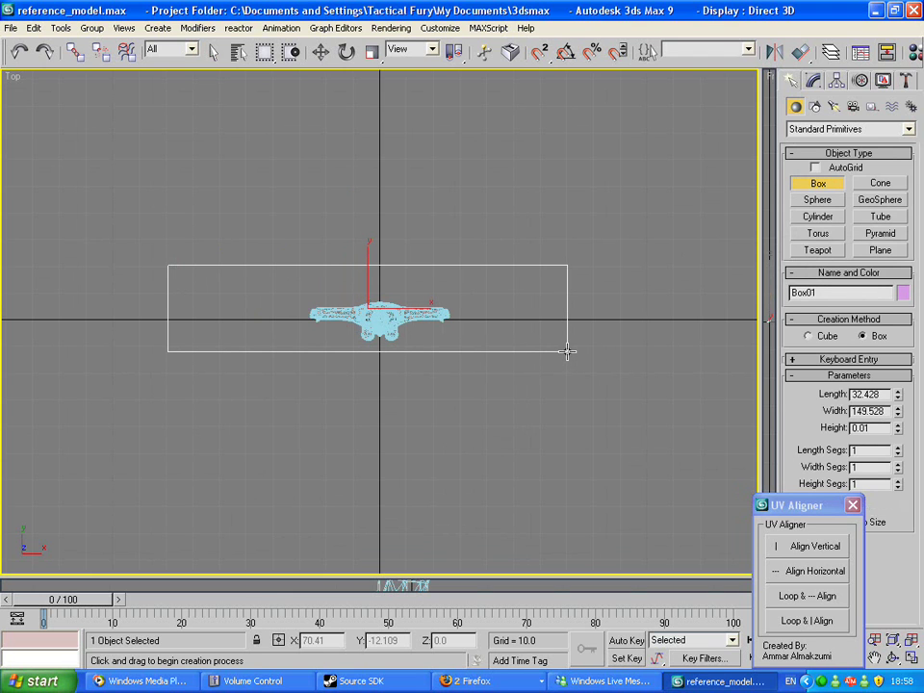
click(555, 262)
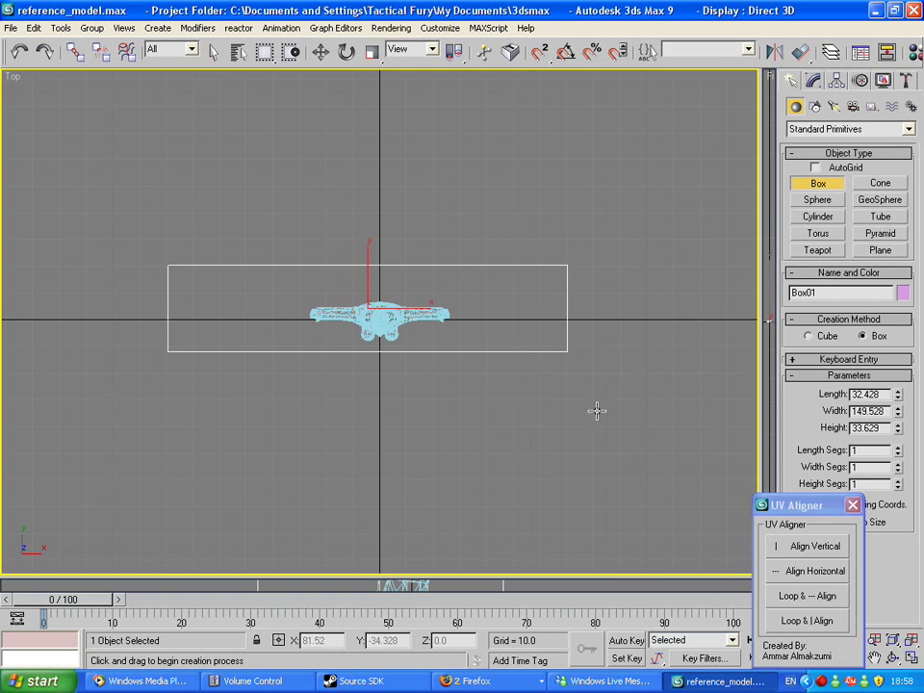
- Move the UV Aligner window out of the way and position the box at X 0 and Y 0
drag(823, 506, 878, 660)
drag(761, 583, 14, 79)
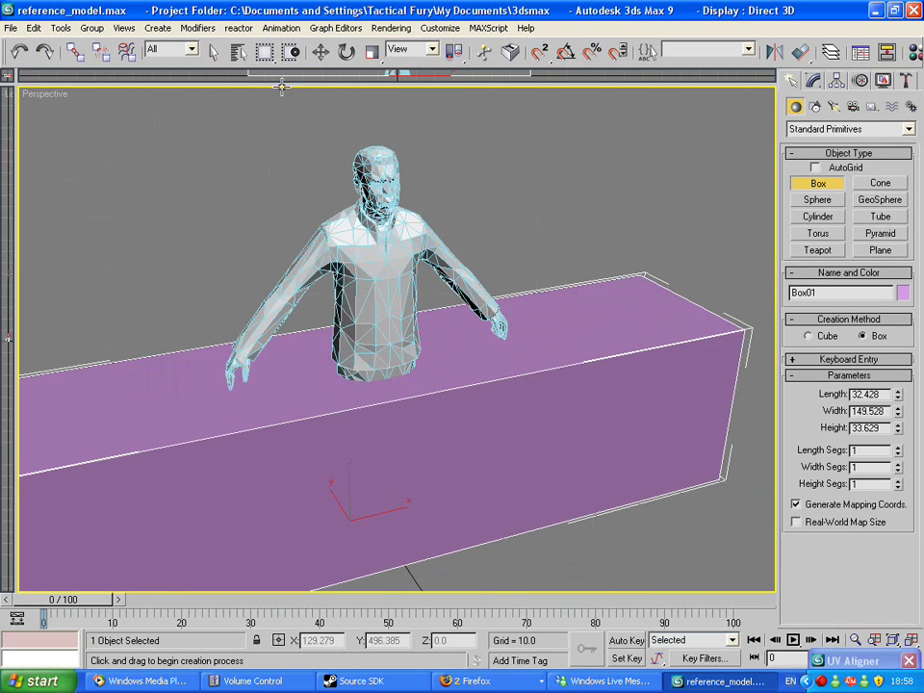
click(320, 52)
scroll(360, 354, down, 4)
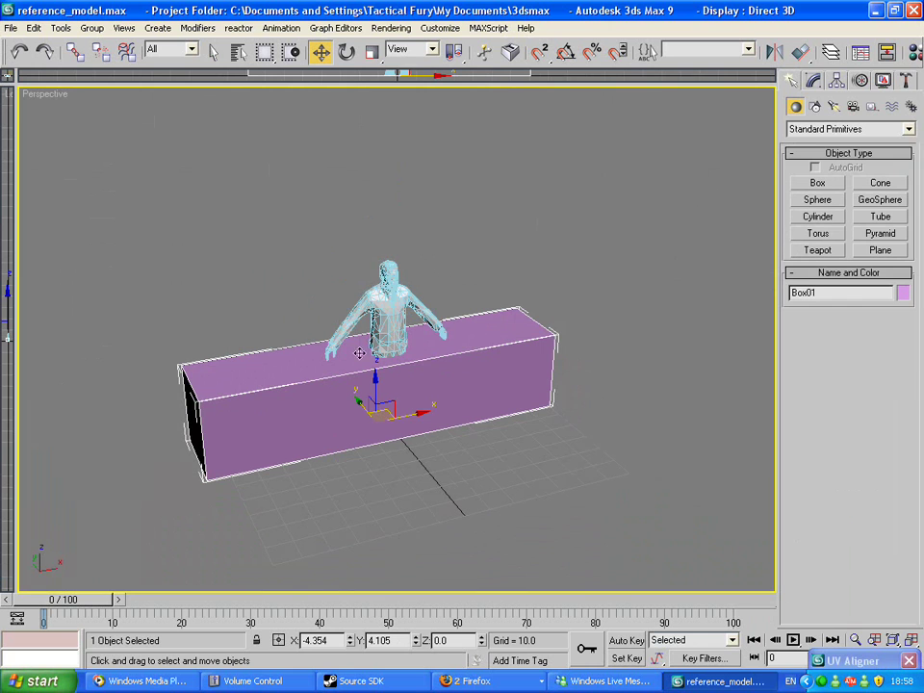
double_click(325, 641)
text(0)
click(399, 641)
click(398, 640)
double_click(388, 640)
text(0)
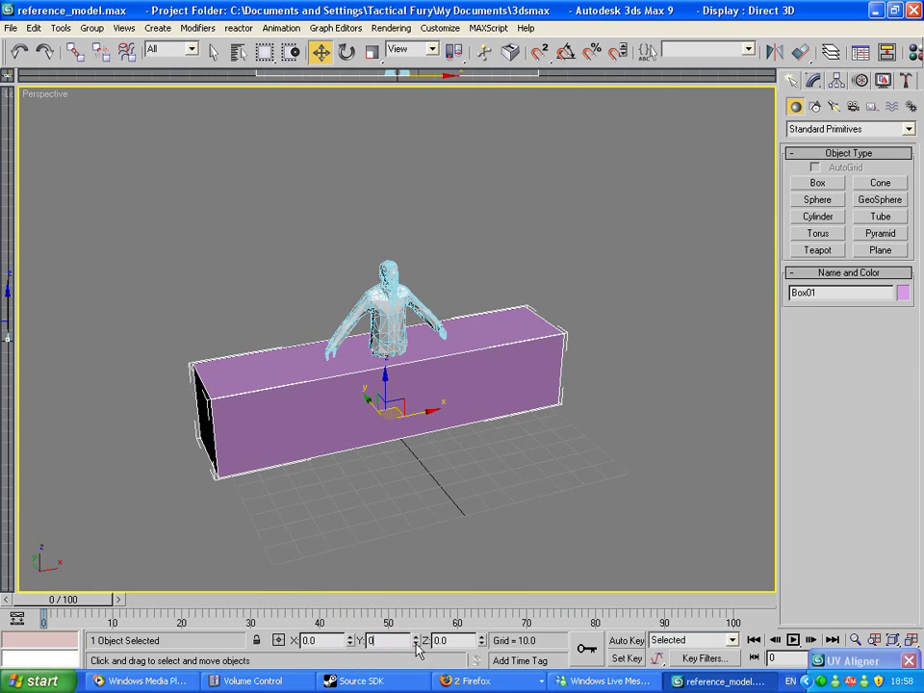
click(451, 640)
- Scale the box along its Y axis to about 60 percent to make it thinner
alt+middle_drag(361, 481, 422, 449)
click(371, 55)
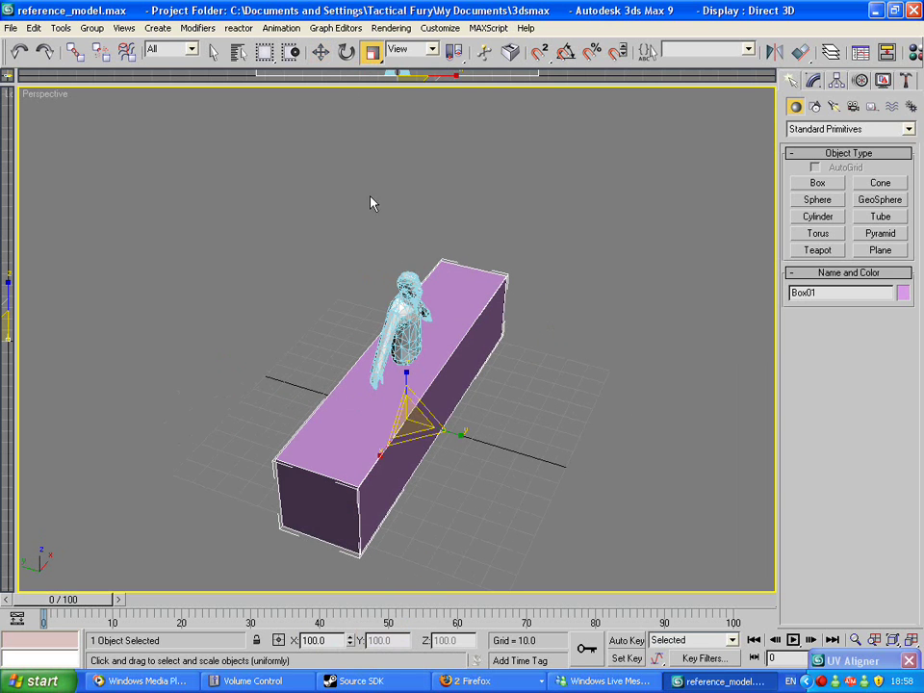
drag(458, 437, 425, 433)
alt+middle_drag(424, 433, 334, 390)
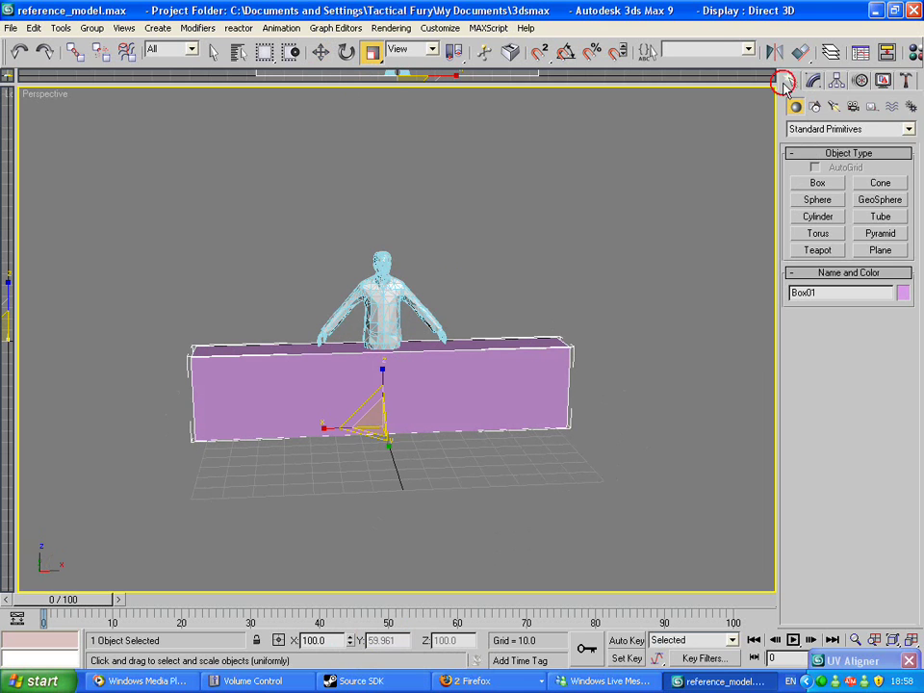
click(813, 81)
click(834, 363)
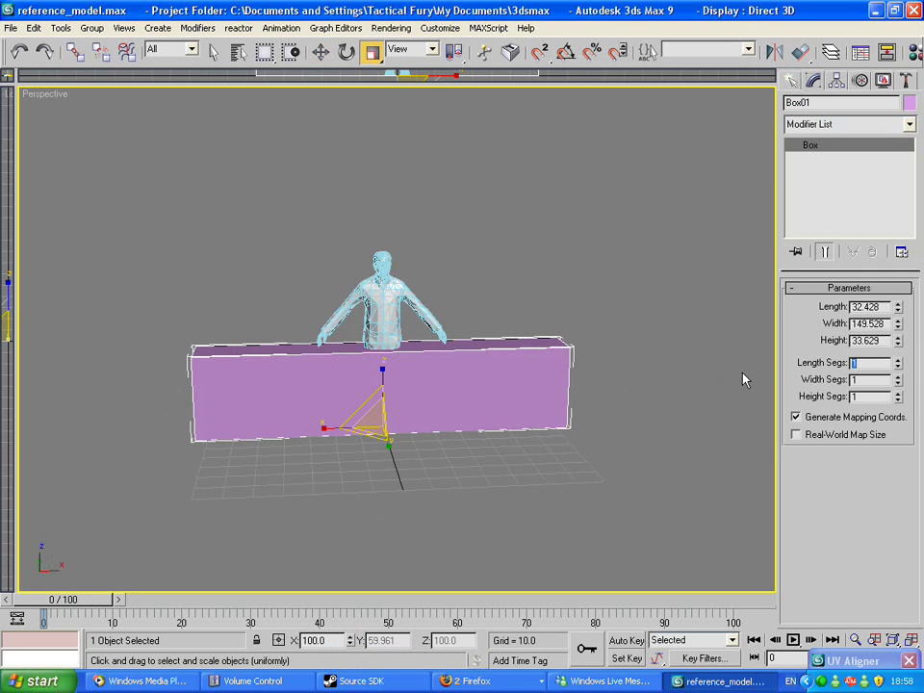
text(4)
click(861, 379)
key(ctrl+z)
- Set the box's width segments to 6
click(876, 381)
drag(864, 384, 760, 384)
text(4)
click(856, 397)
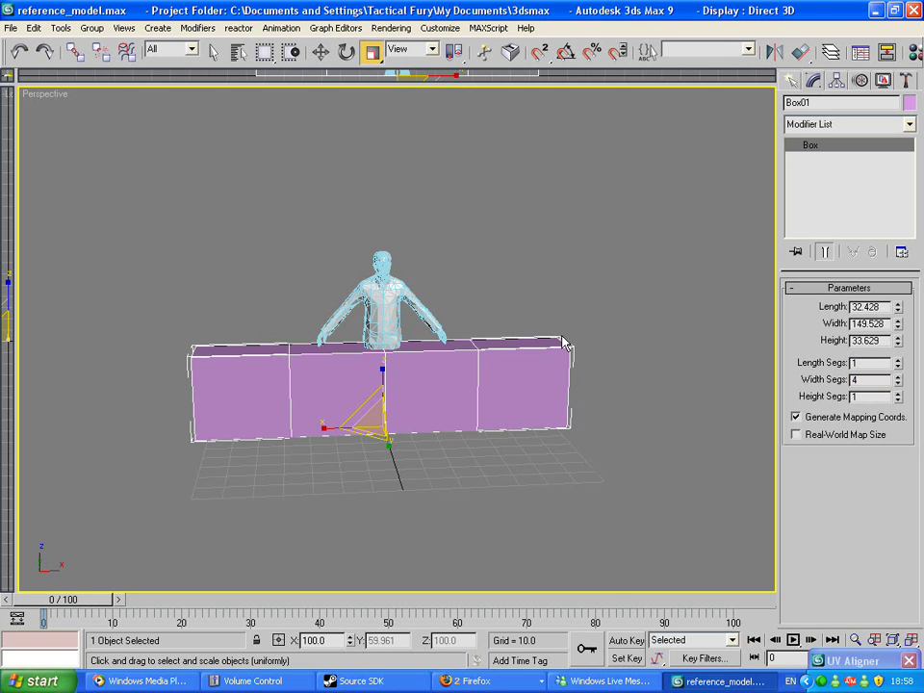
drag(871, 380, 815, 388)
text(6)
click(855, 396)
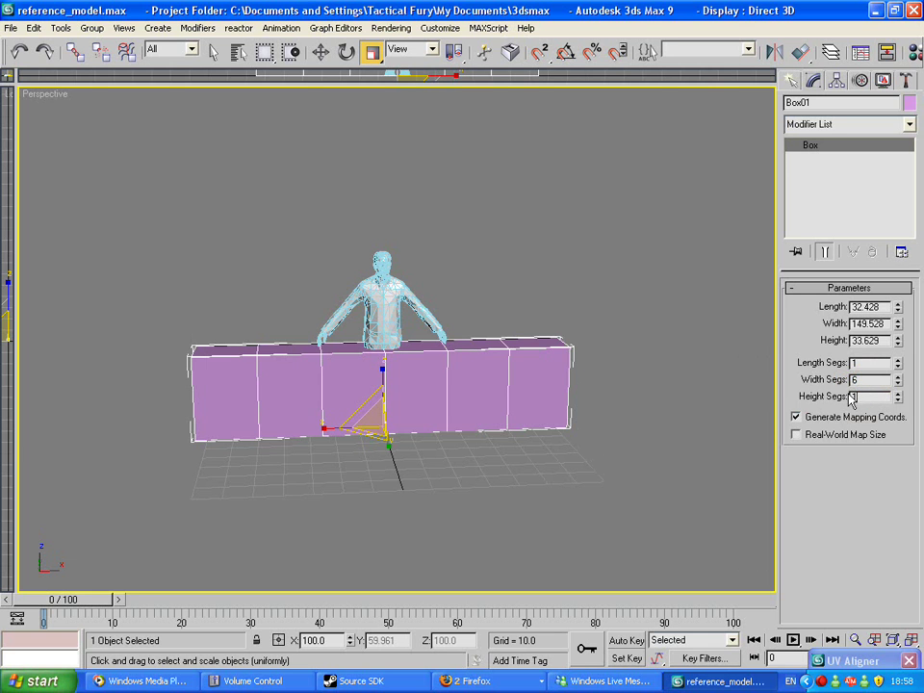
- Convert the box to an editable poly and select all of its polygons
right_click(516, 356)
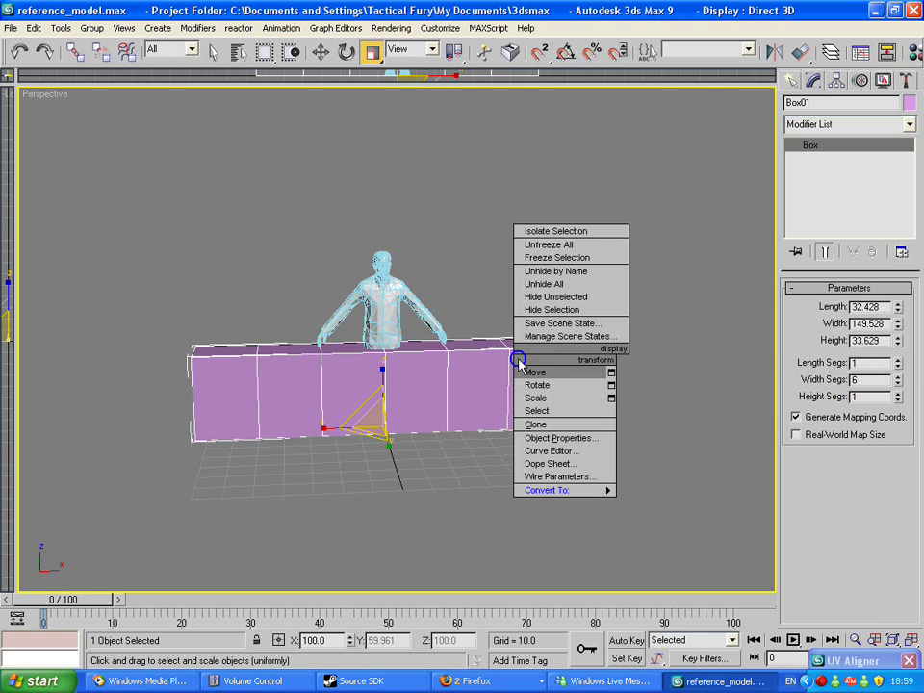
mouse_move(597, 492)
click(637, 500)
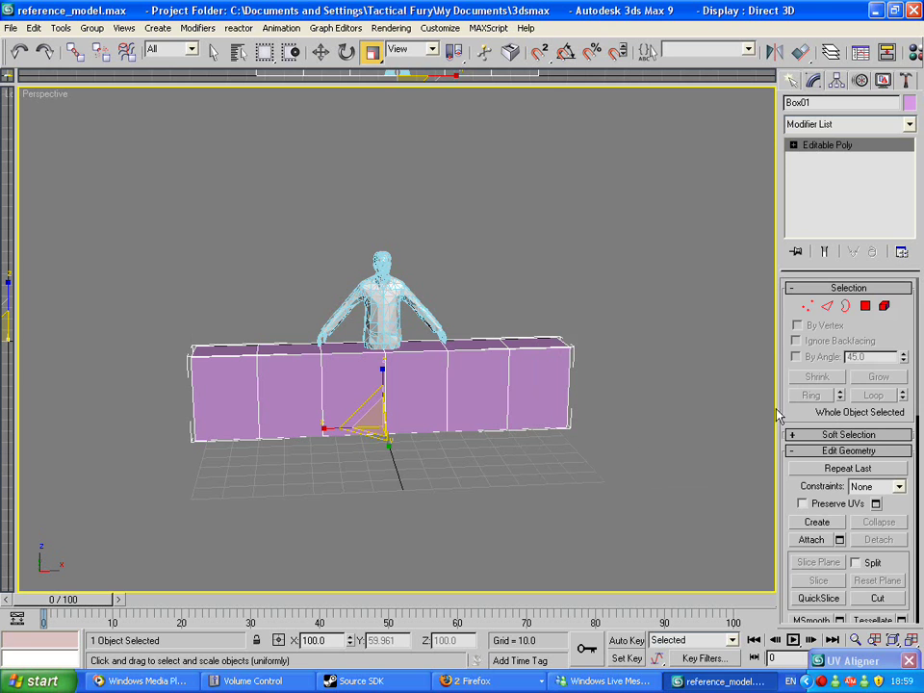
key(4)
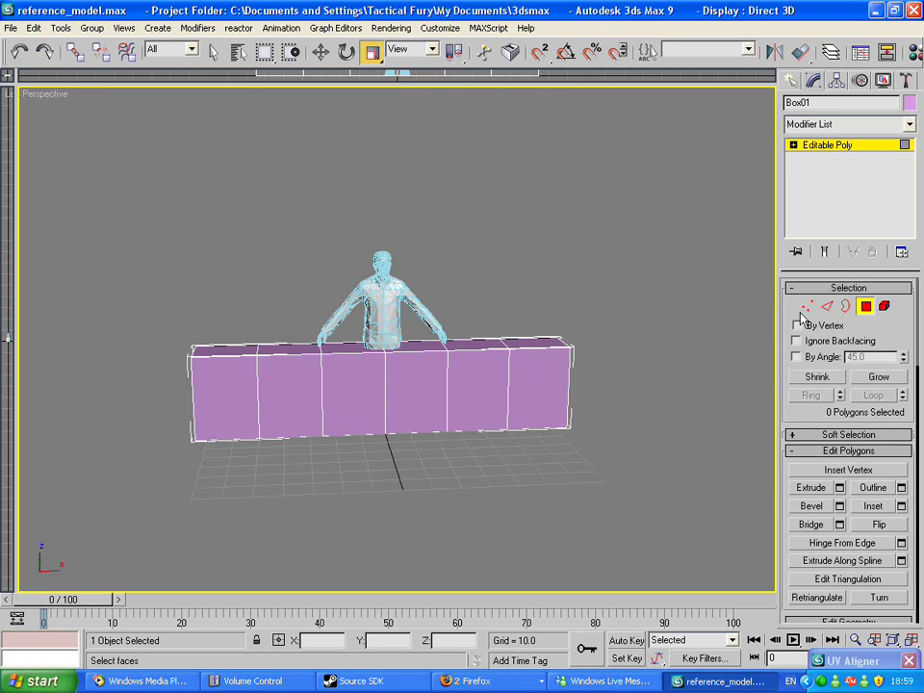
key(ctrl+a)
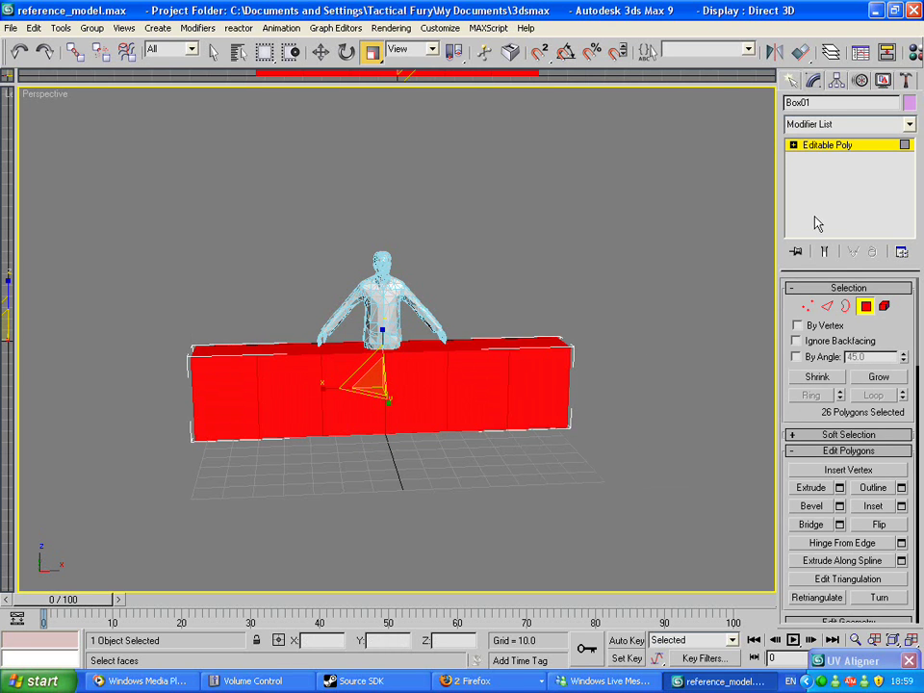
- Apply a Bend modifier to the box with an angle of 180 along the X bend axis
click(811, 125)
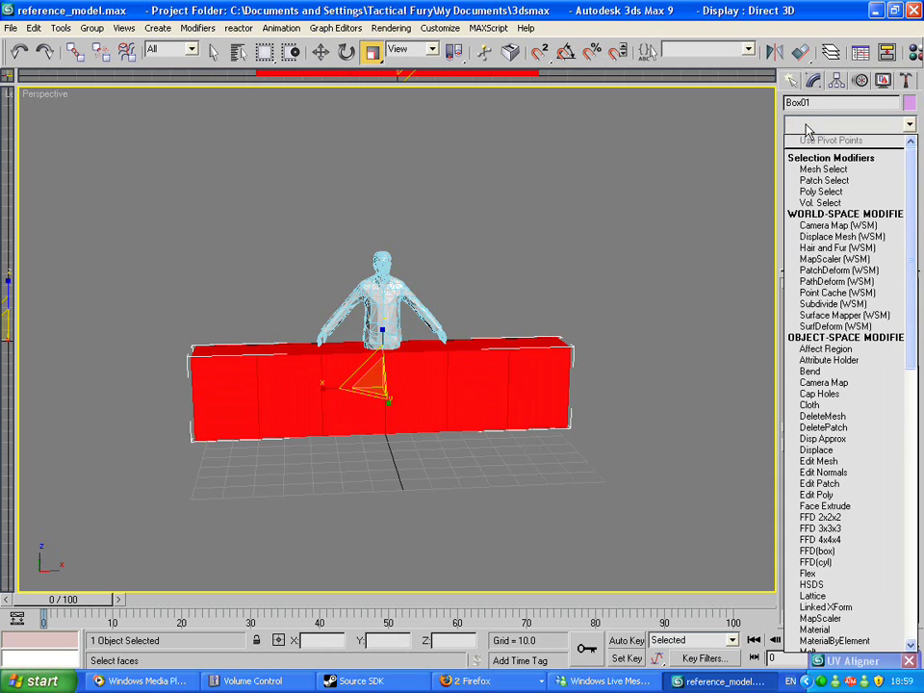
click(828, 372)
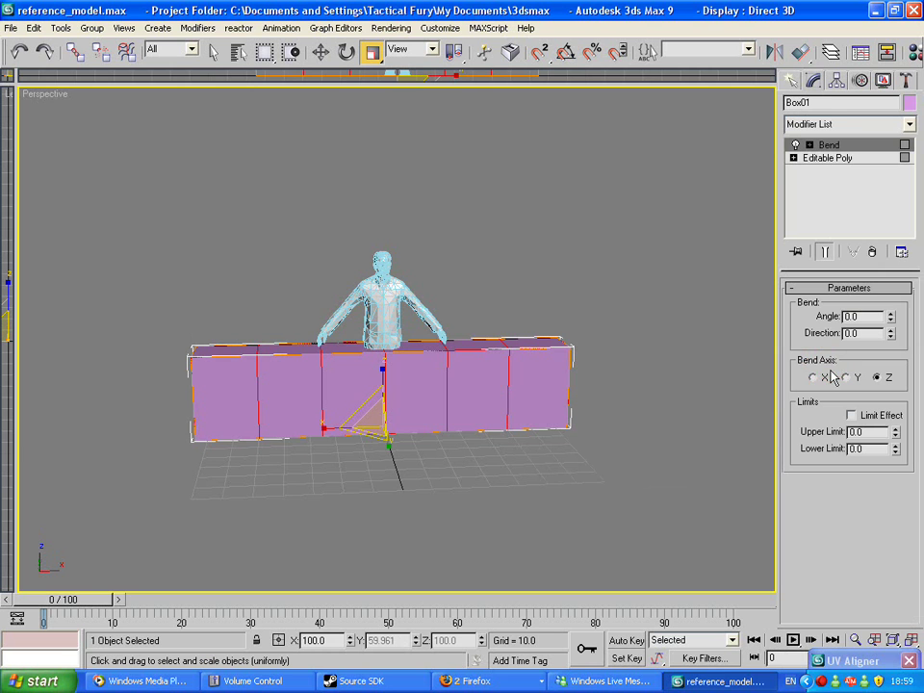
click(792, 315)
text(180)
key(Tab)
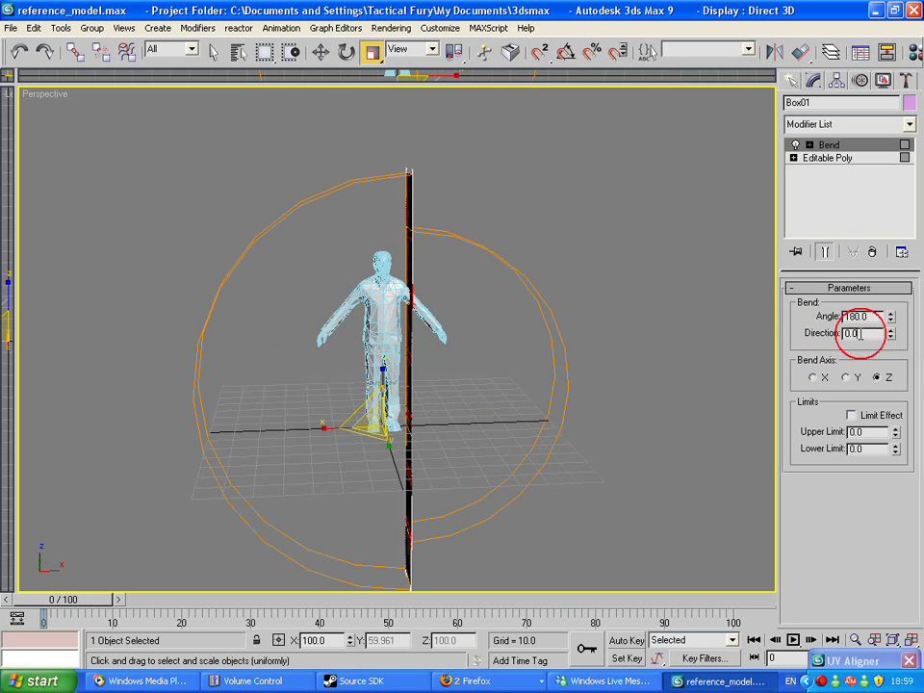
click(814, 377)
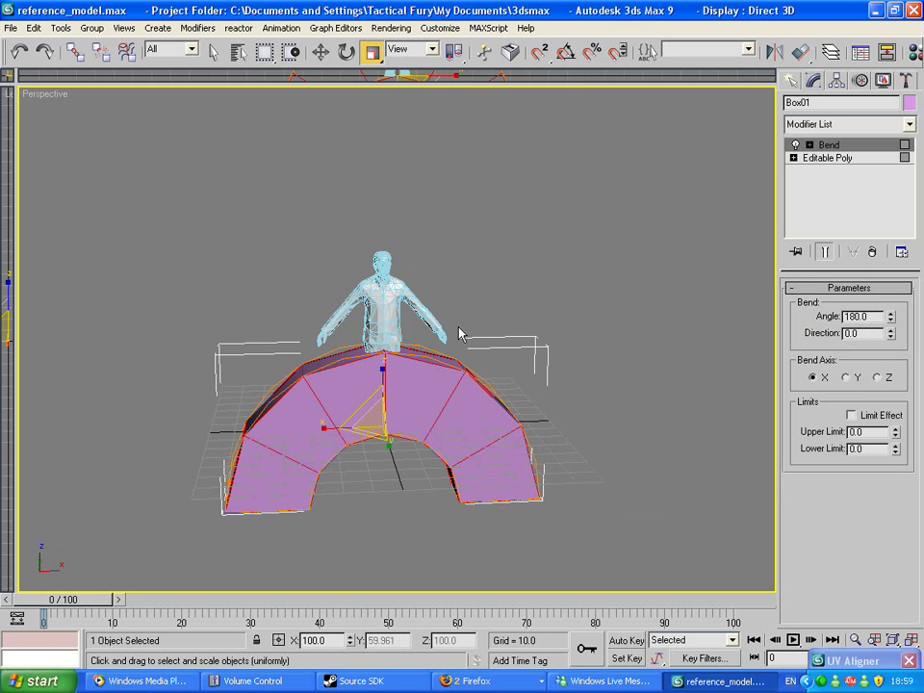
- Collapse the bent box by converting it to an editable poly
right_click(459, 437)
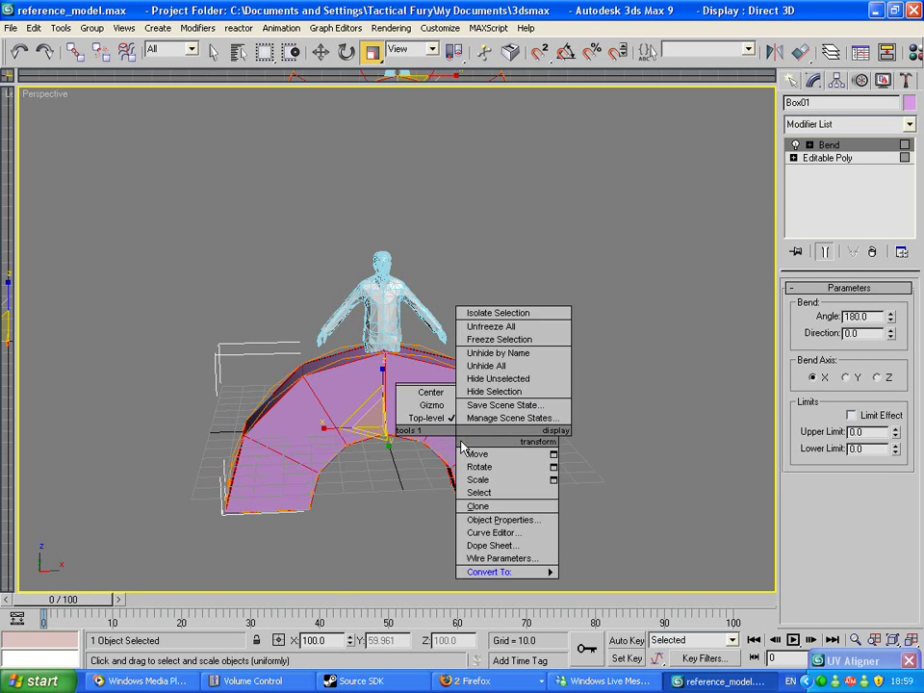
mouse_move(497, 576)
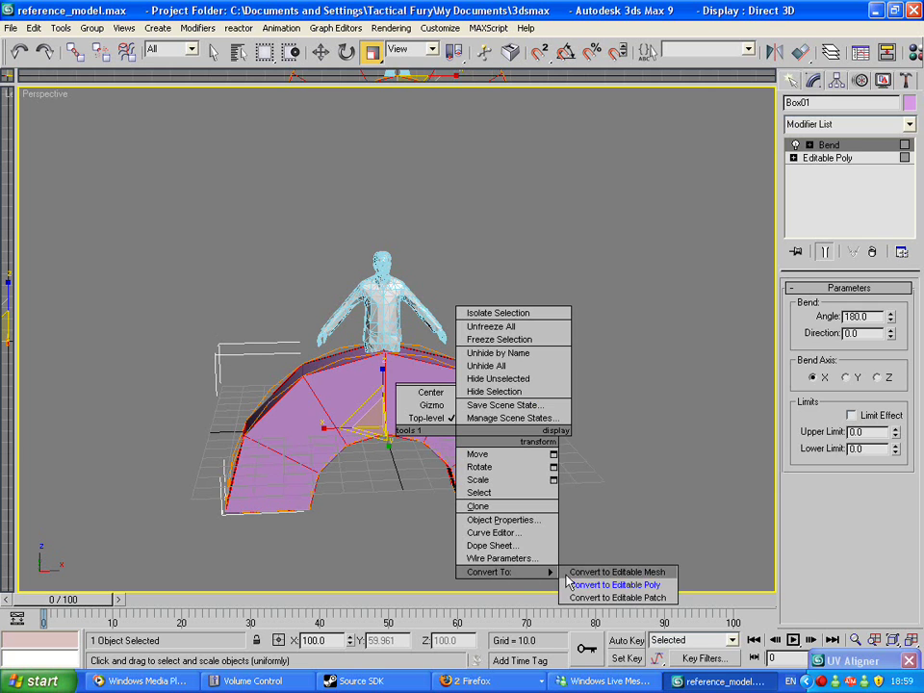
click(608, 585)
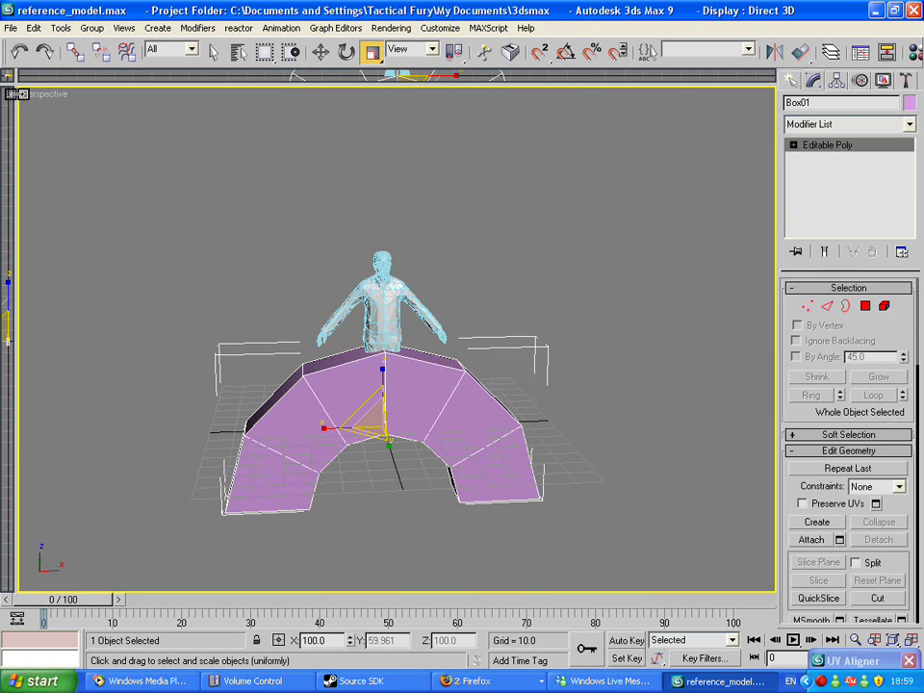
- Move the arch straight up in the front view to about Z 89, so it sits above the character's head
drag(14, 85, 14, 578)
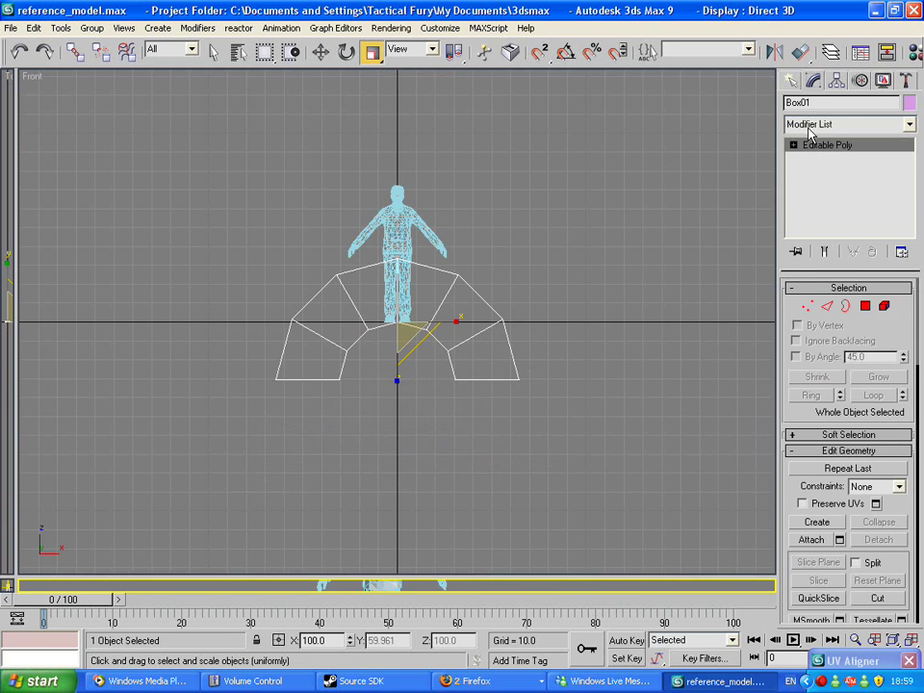
click(789, 81)
scroll(666, 113, up, 4)
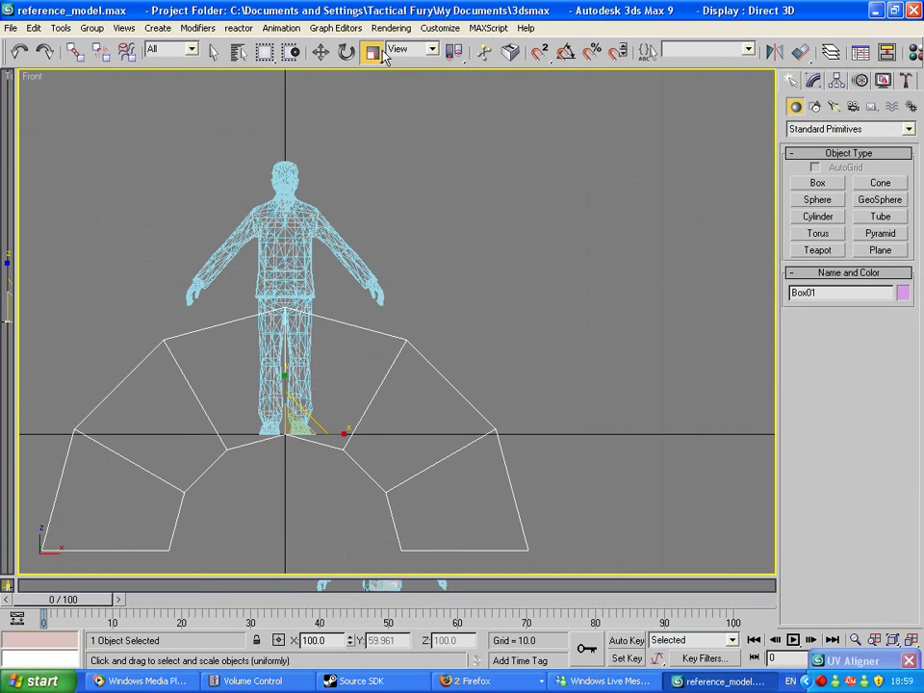
click(320, 49)
click(300, 293)
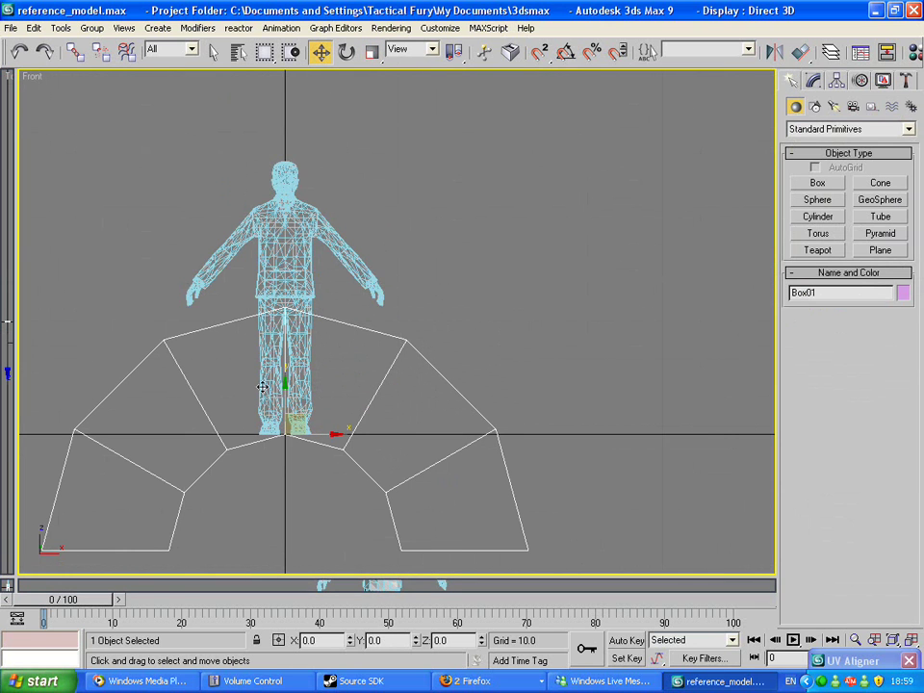
drag(271, 390, 291, 56)
middle_drag(309, 183, 311, 191)
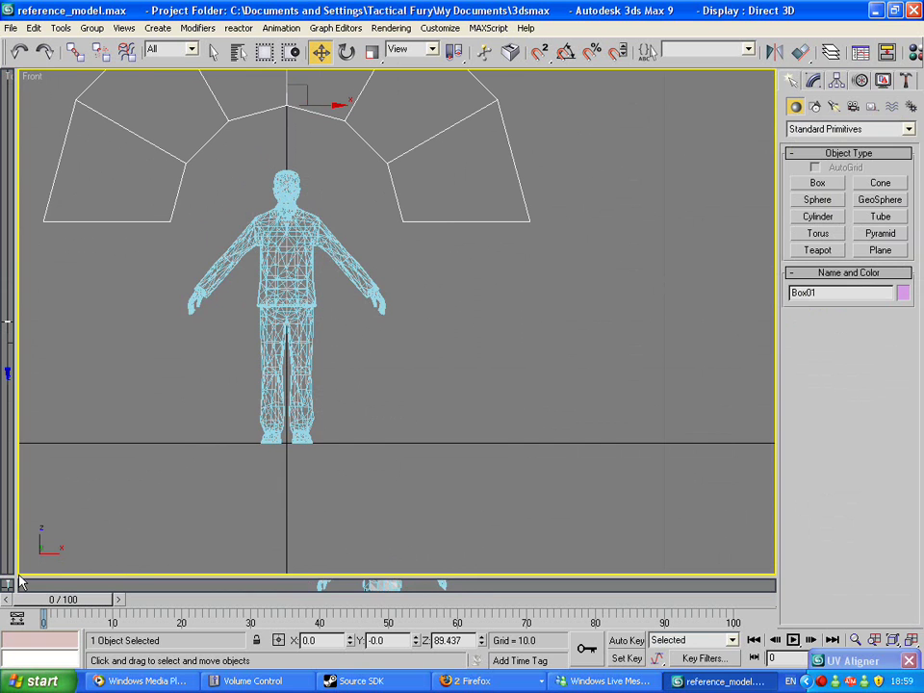
- Select the two polygons on the undersides of the arch's ends
drag(16, 576, 38, 17)
alt+middle_drag(214, 137, 595, 237)
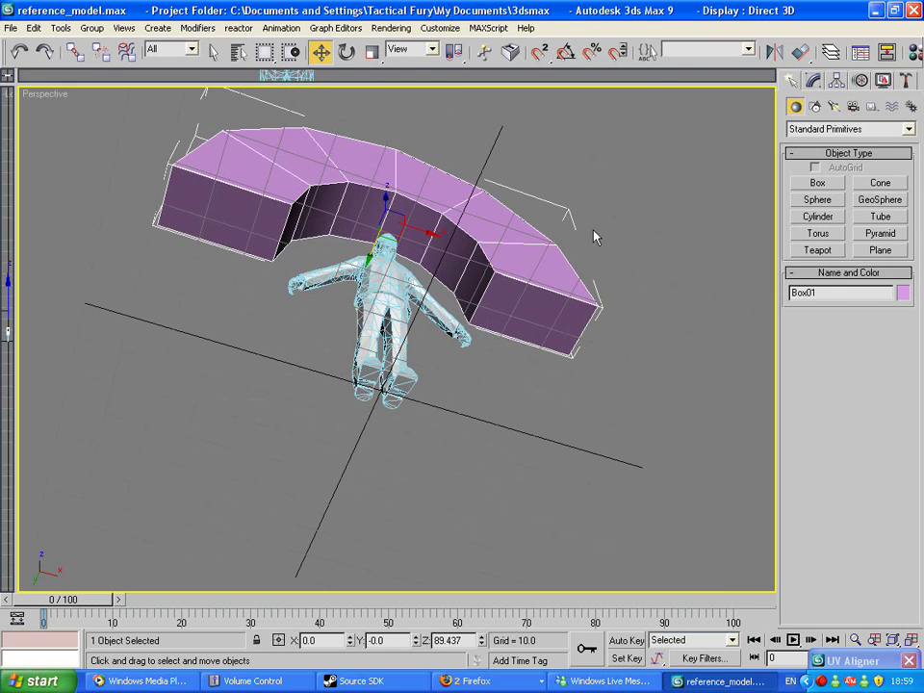
key(4)
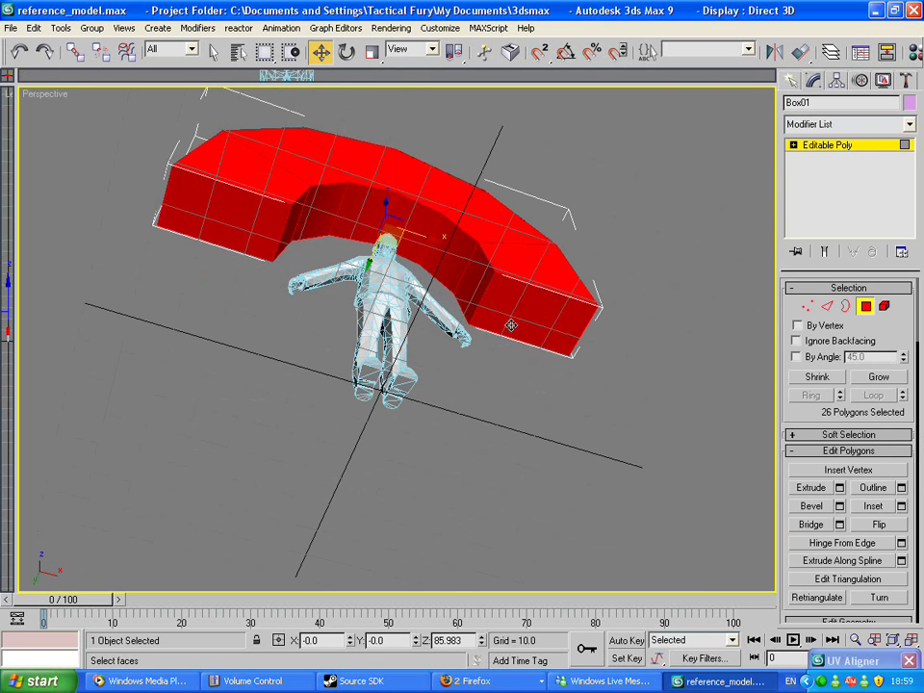
click(539, 318)
ctrl+click(221, 217)
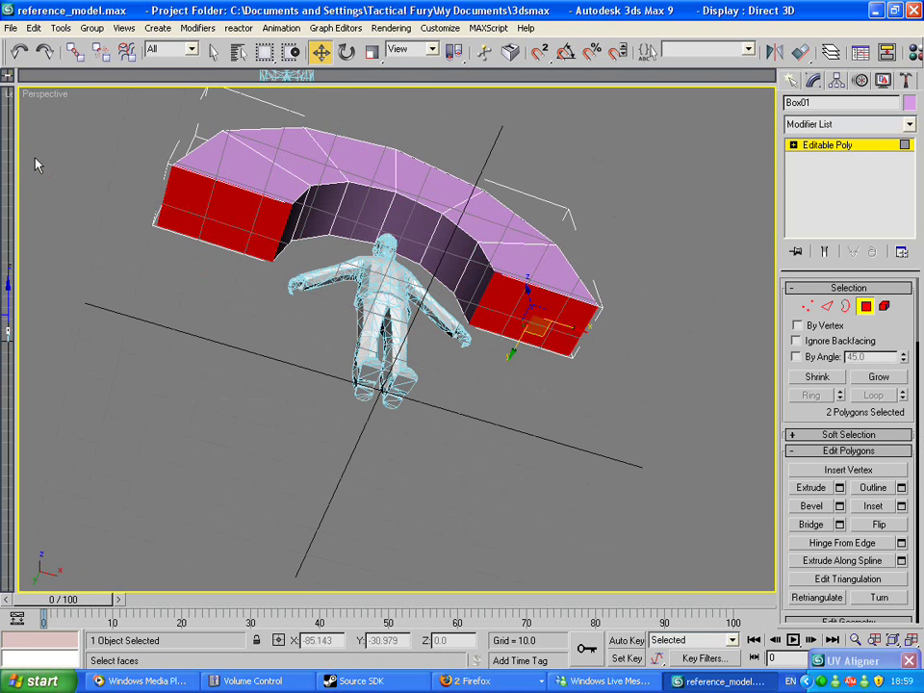
- Extrude the two selected end polygons down to the ground line at the character's feet to form the arch's legs
drag(10, 84, 4, 475)
key(f)
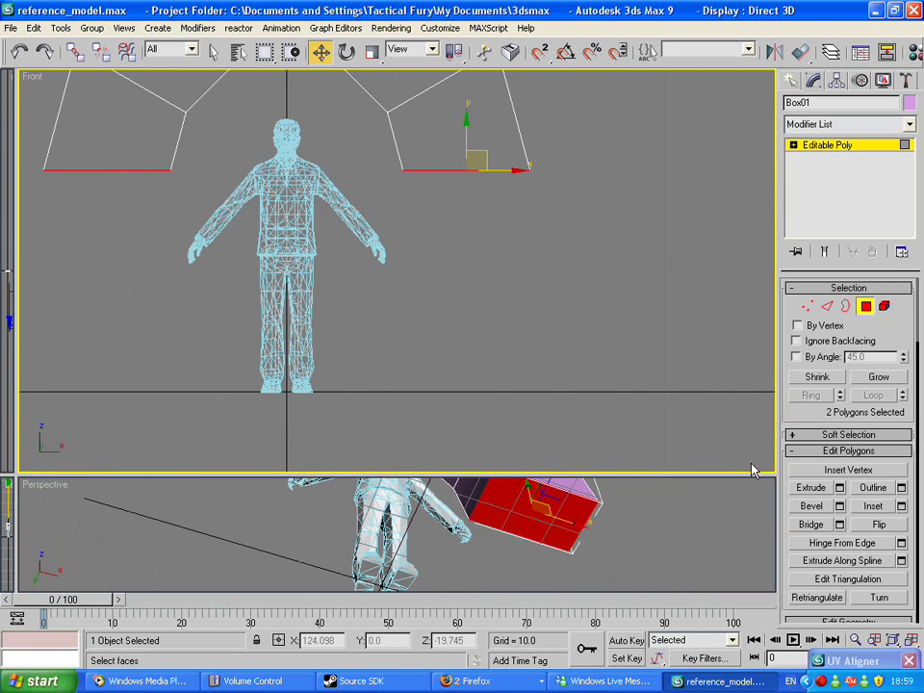
click(811, 488)
drag(548, 510, 456, 249)
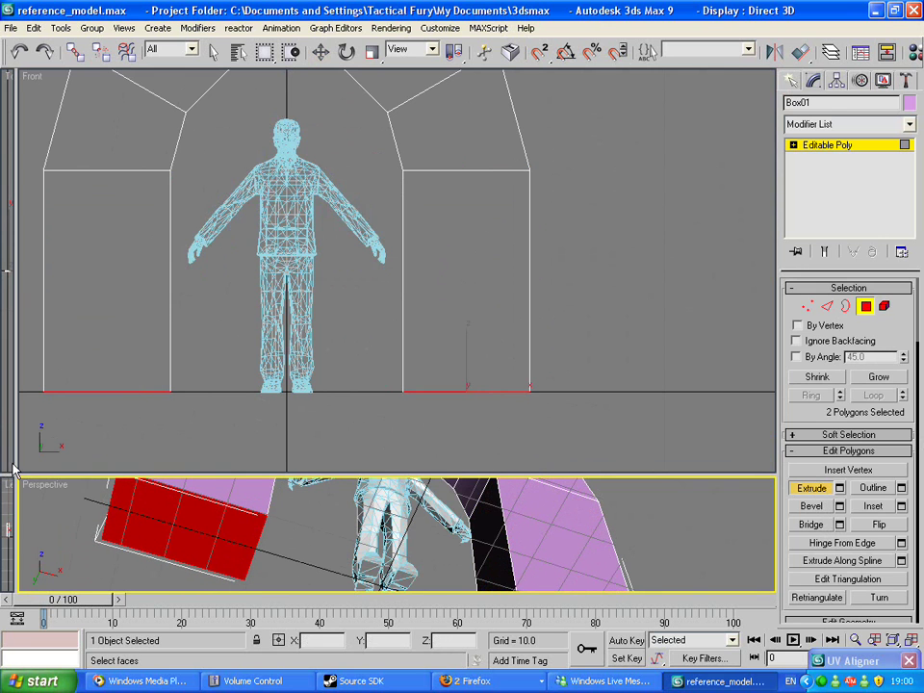
drag(15, 478, 6, 15)
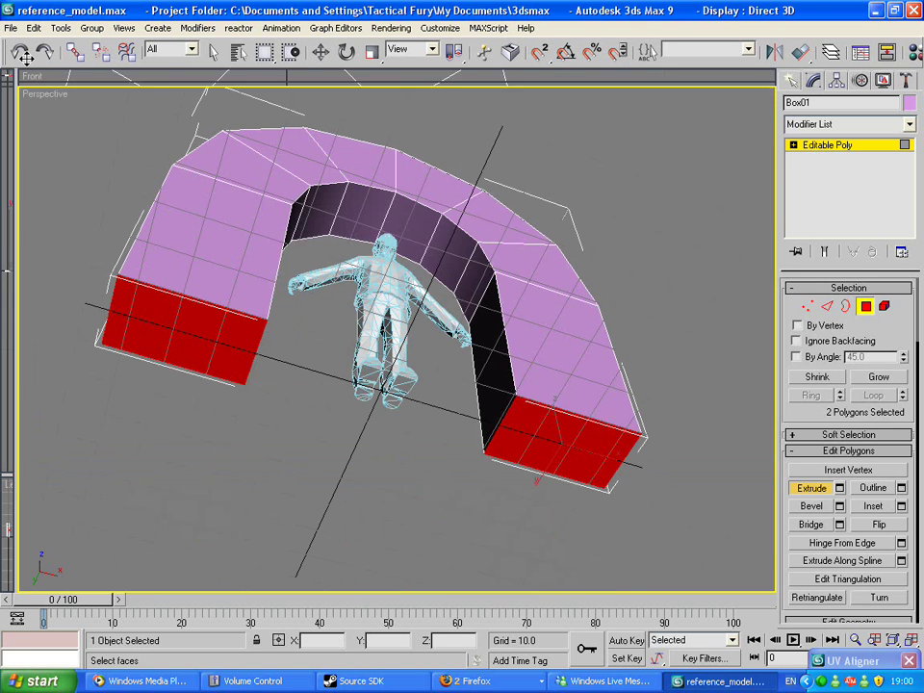
alt+middle_drag(347, 249, 490, 402)
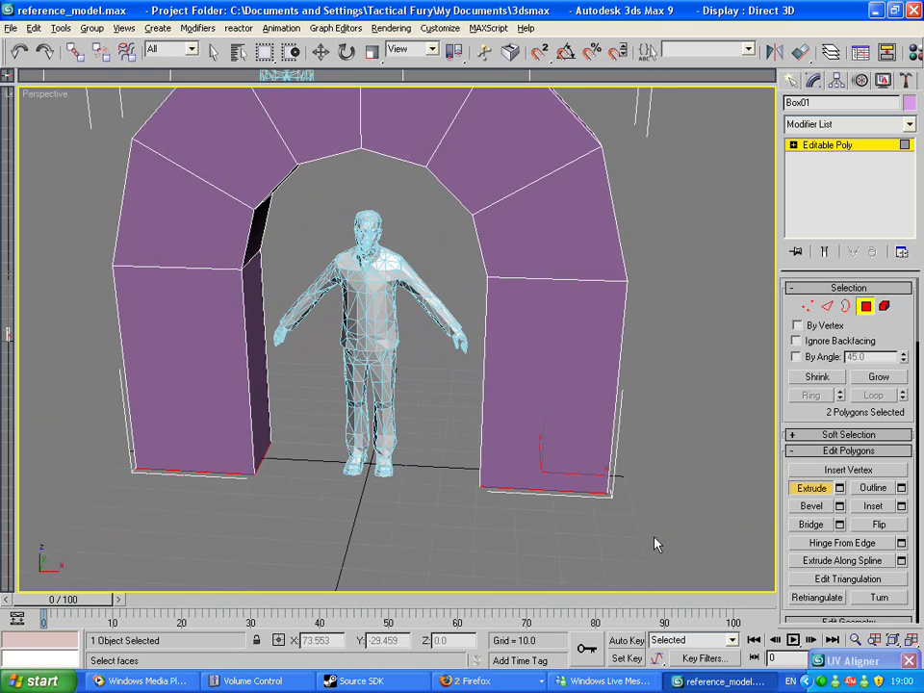
- Select all polygons of the arch's right leg, as seen from the front, and detach them as a separate object
drag(674, 559, 452, 350)
alt+middle_drag(453, 350, 297, 465)
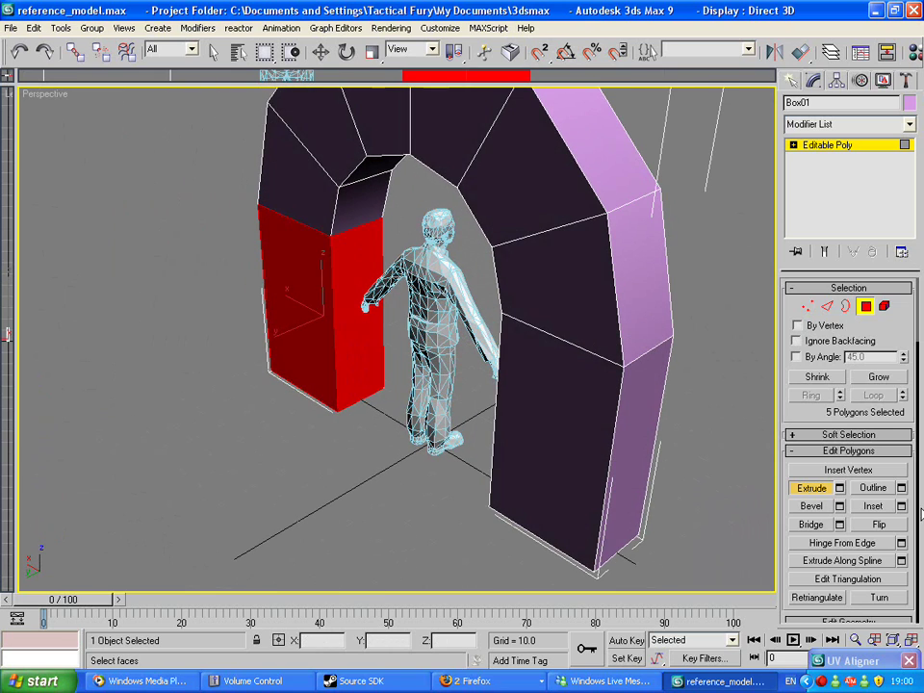
scroll(820, 353, down, 6)
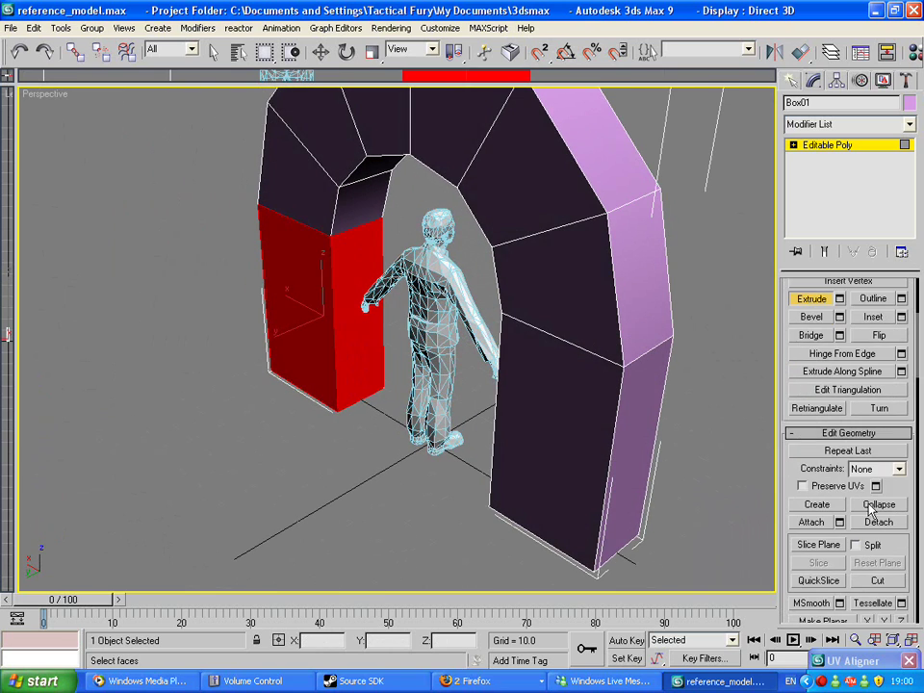
click(878, 522)
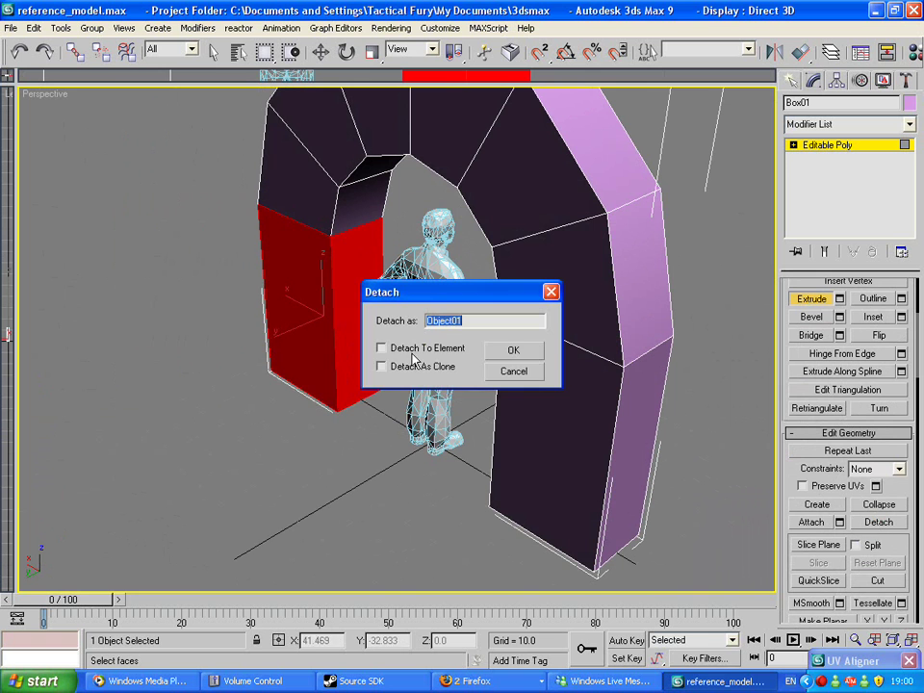
click(514, 350)
- Select all polygons of the arch's left leg, as seen from the front, and detach them as a separate object
alt+middle_drag(516, 354, 528, 354)
drag(724, 567, 478, 348)
alt+middle_drag(602, 406, 395, 383)
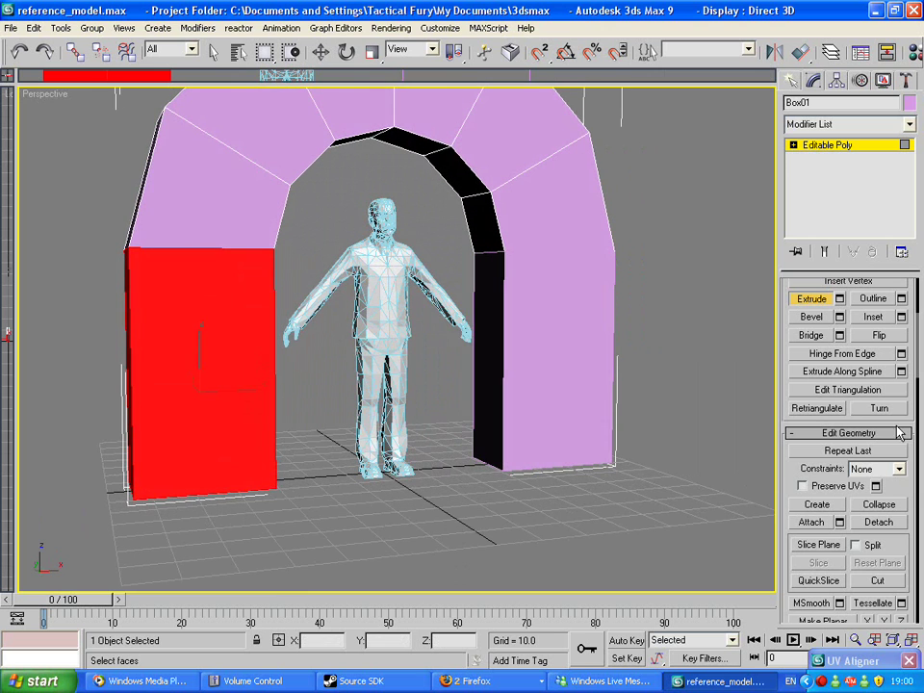
click(878, 522)
click(493, 350)
alt+middle_drag(424, 339, 375, 327)
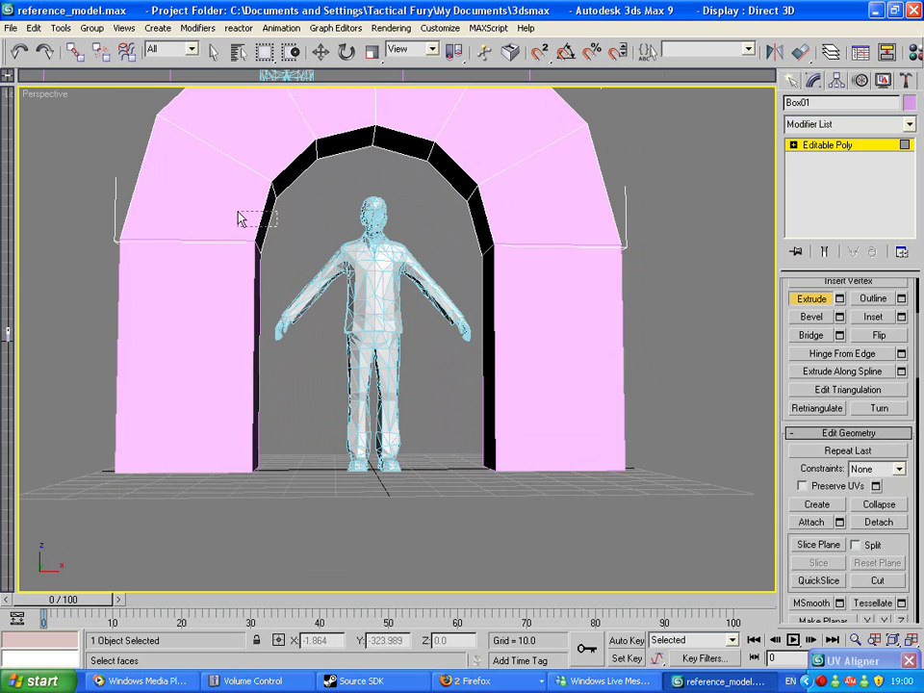
- In the wireframe front view, detach the curved segment directly above the left leg as its own object
click(183, 163)
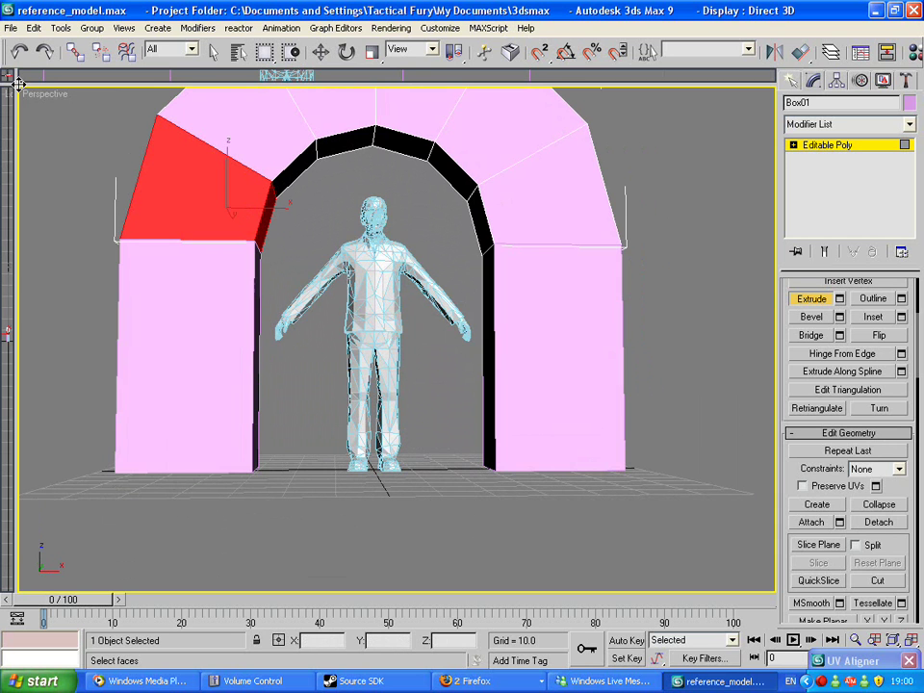
key(f)
key(F3)
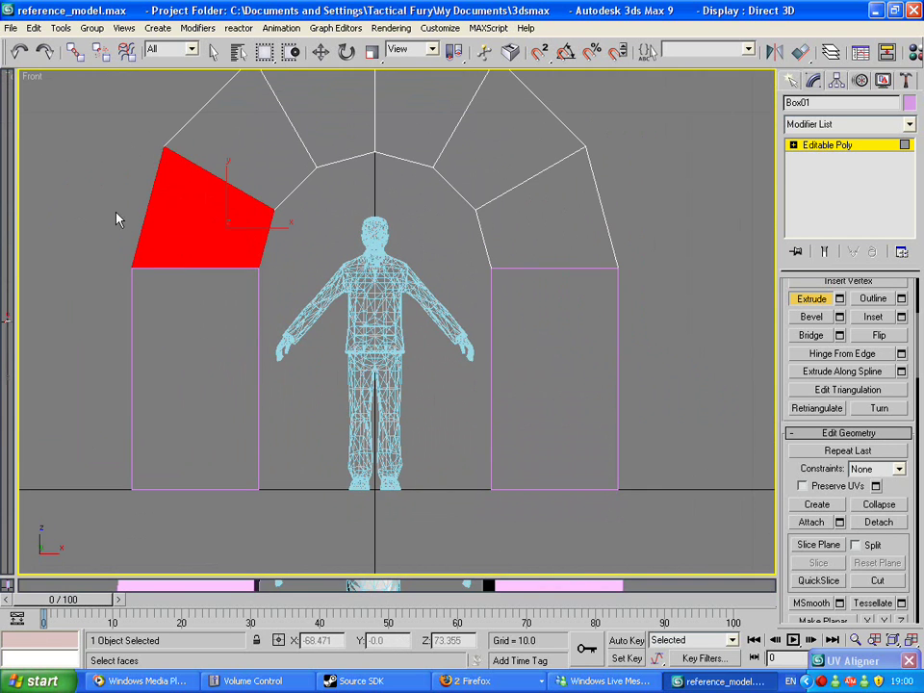
drag(119, 228, 296, 242)
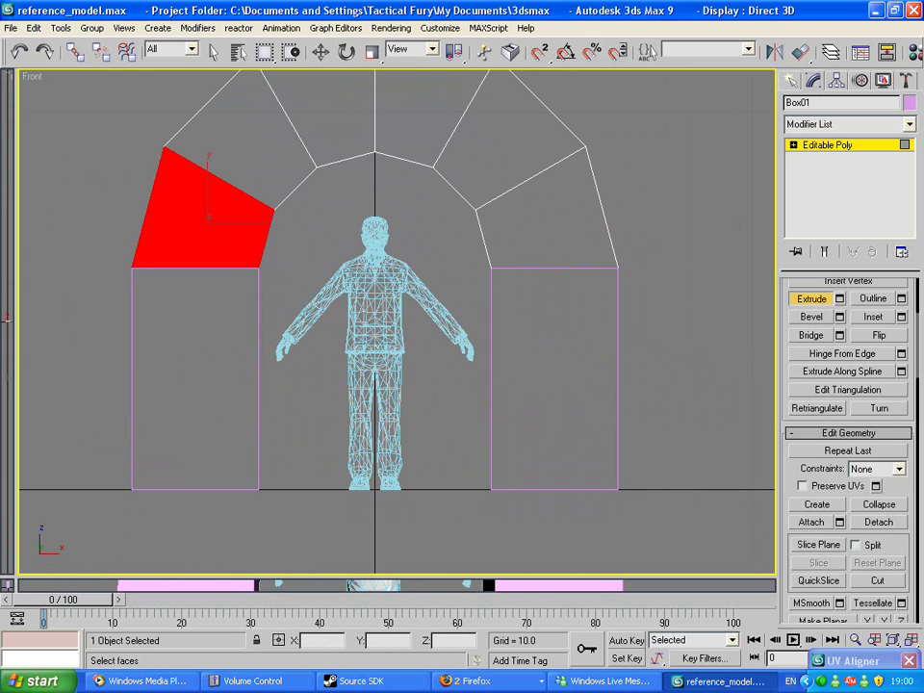
click(878, 522)
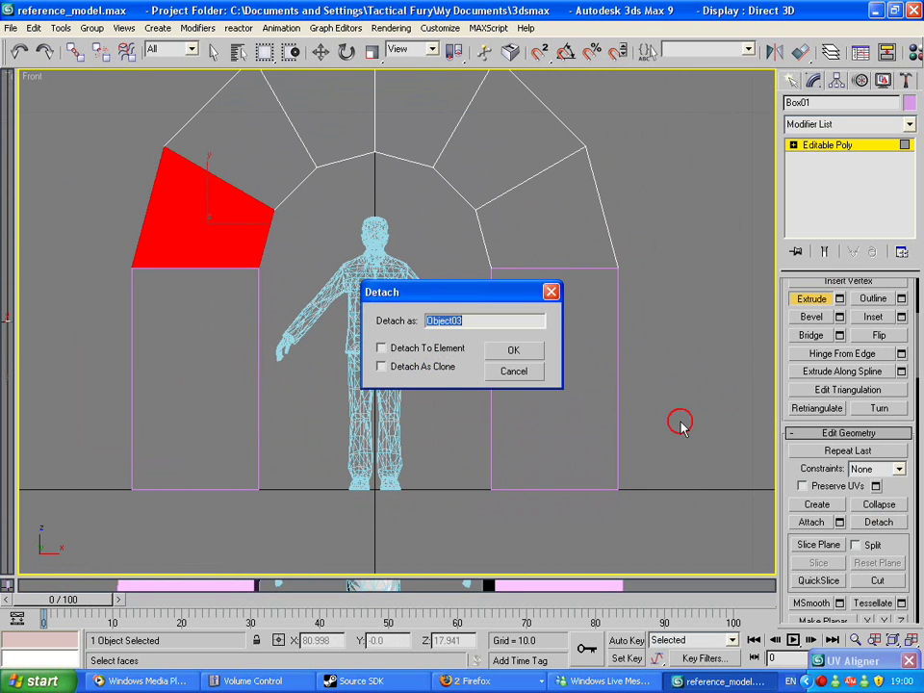
click(506, 352)
- Detach the top segment just left of the arch's centre line as its own object
middle_drag(504, 355, 506, 511)
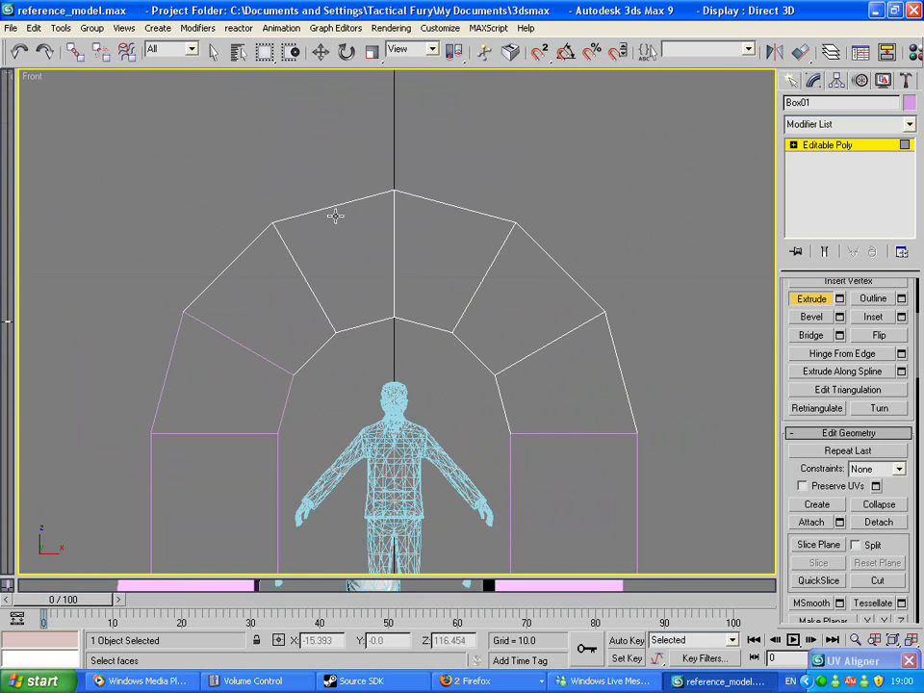
drag(358, 186, 374, 405)
click(863, 522)
click(505, 351)
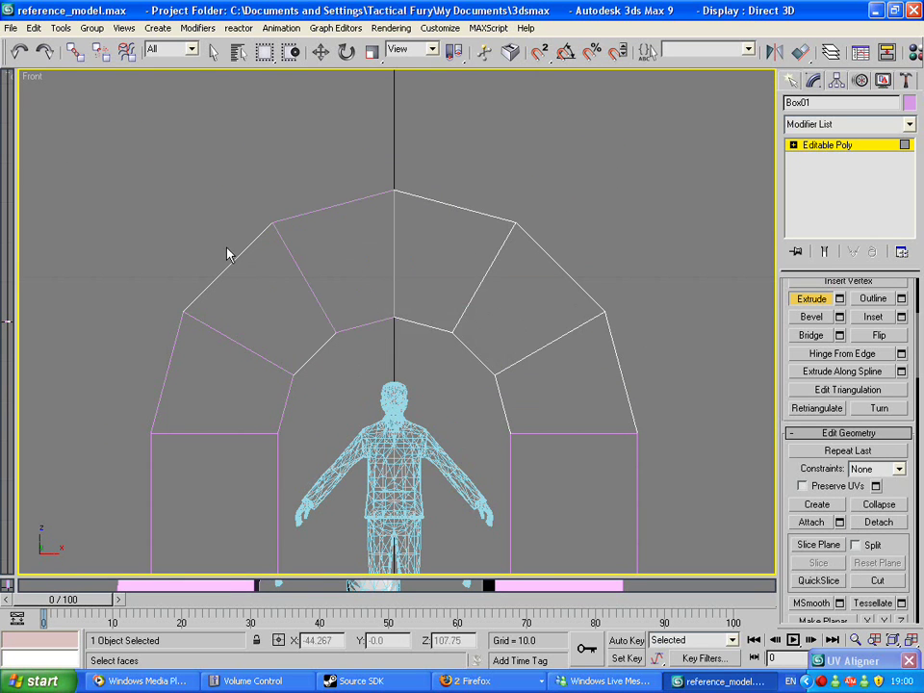
- Detach the middle segment on the arch's left side, between the two already detached curved segments, as its own object
click(291, 334)
drag(209, 219, 348, 392)
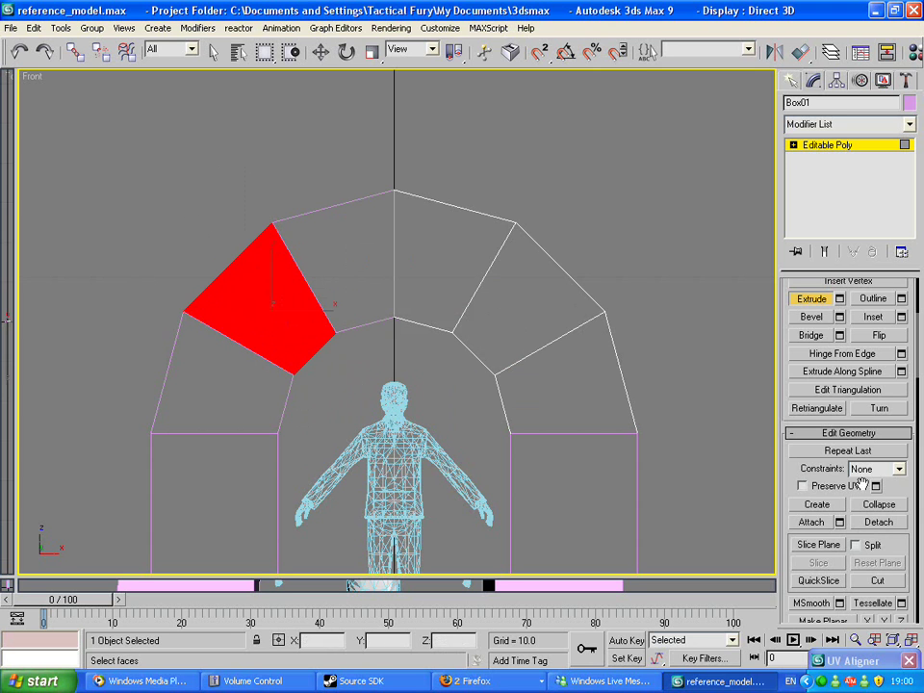
click(878, 522)
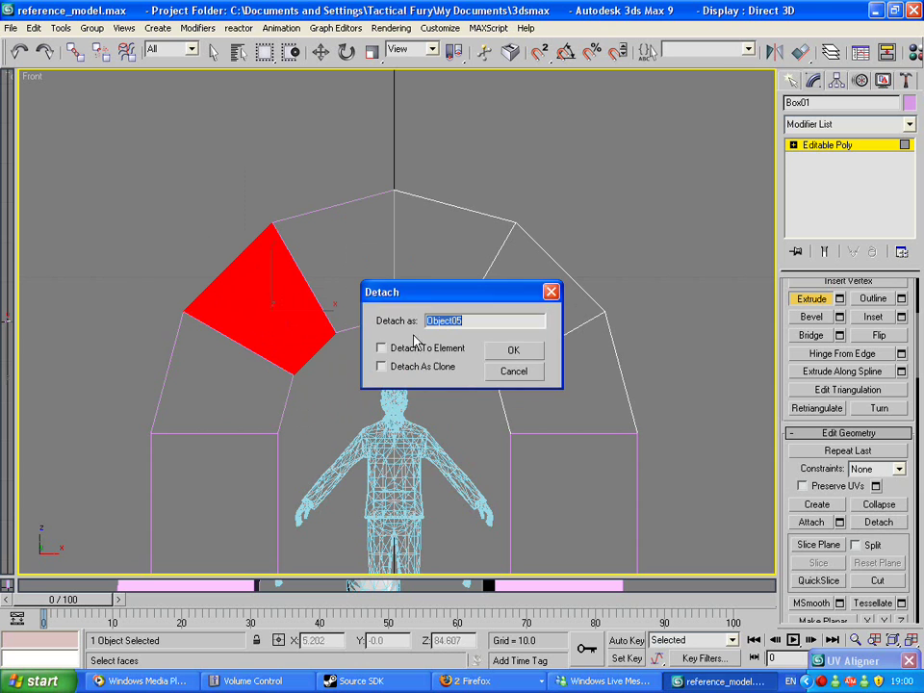
click(518, 351)
- Detach the curved segment directly above the right leg as its own object, and select the polygons of the next segment up
drag(695, 483, 491, 424)
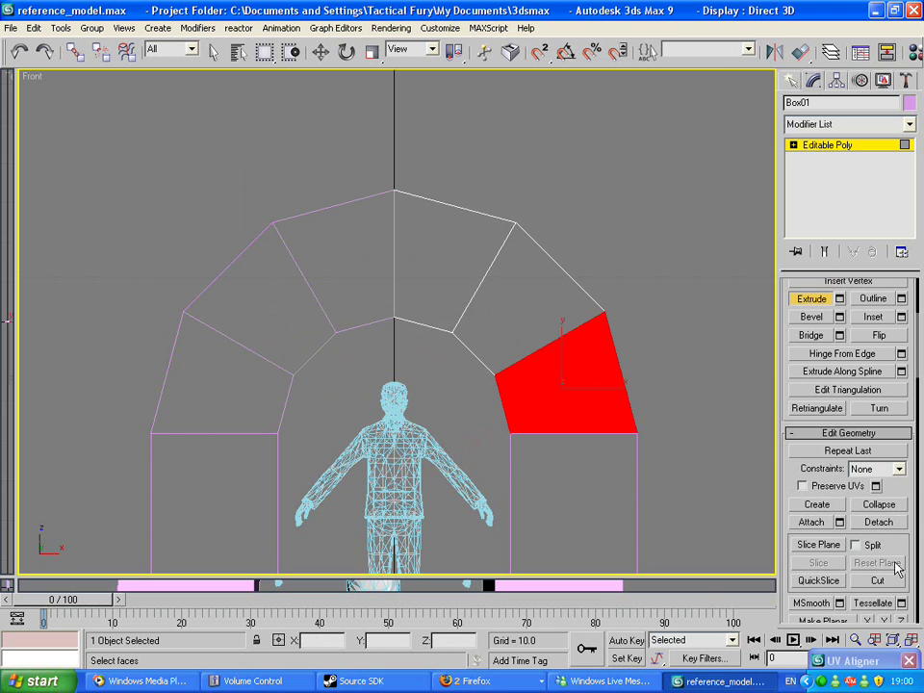
click(879, 521)
click(507, 352)
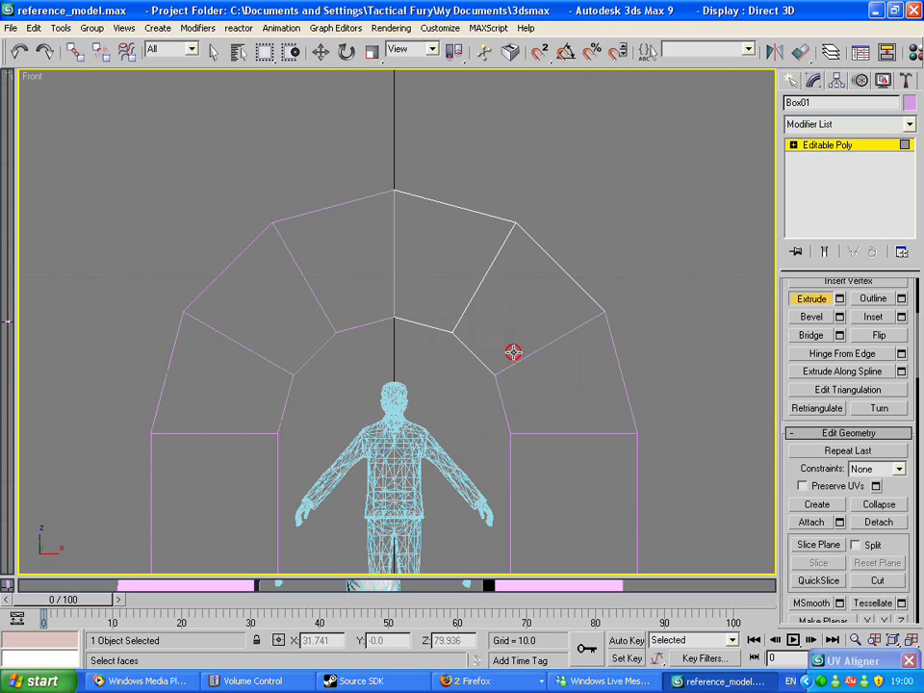
drag(701, 405, 501, 320)
drag(521, 278, 521, 279)
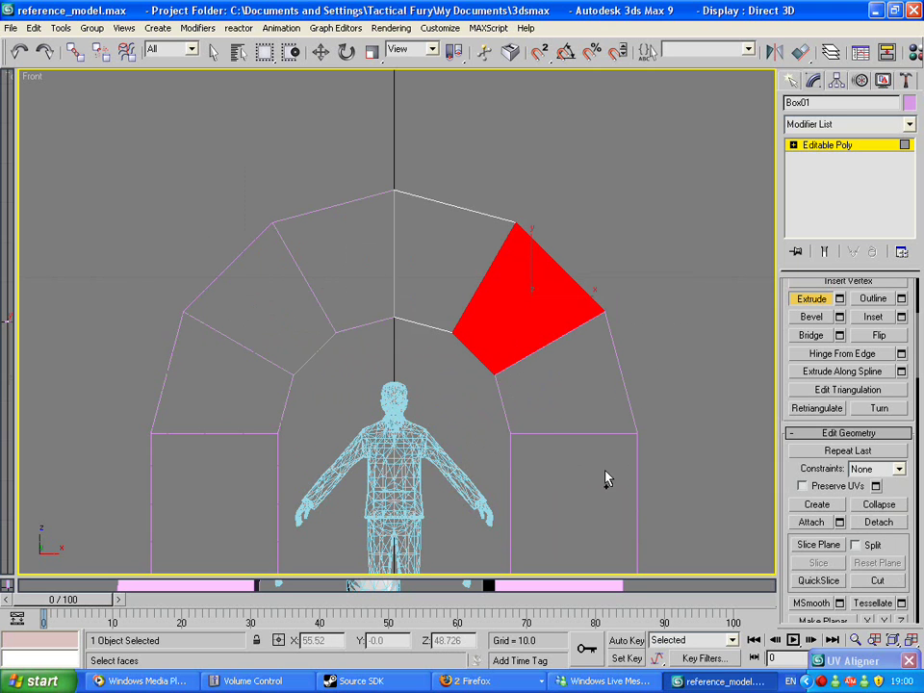
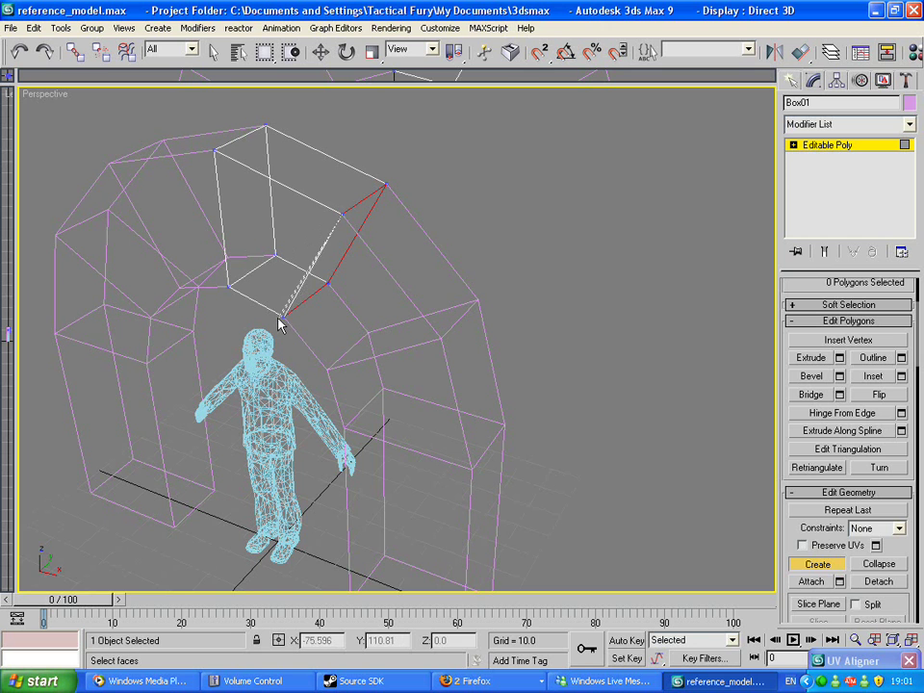
- Create polygons from the corner vertices to cap both open ends of the top segment right of centre, then leave polygon editing
click(285, 315)
alt+middle_drag(257, 273, 384, 270)
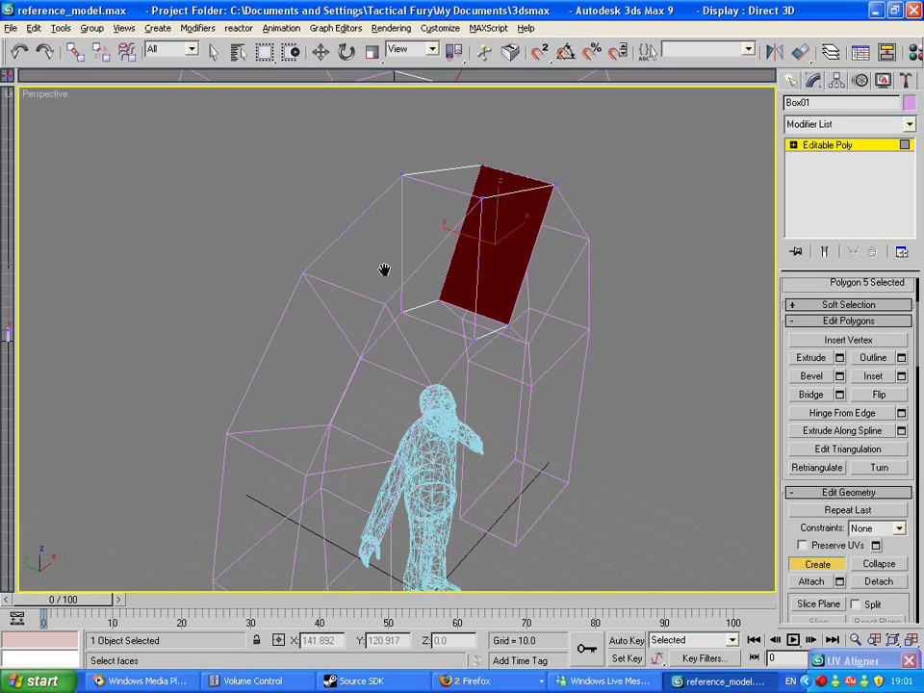
click(471, 336)
click(480, 198)
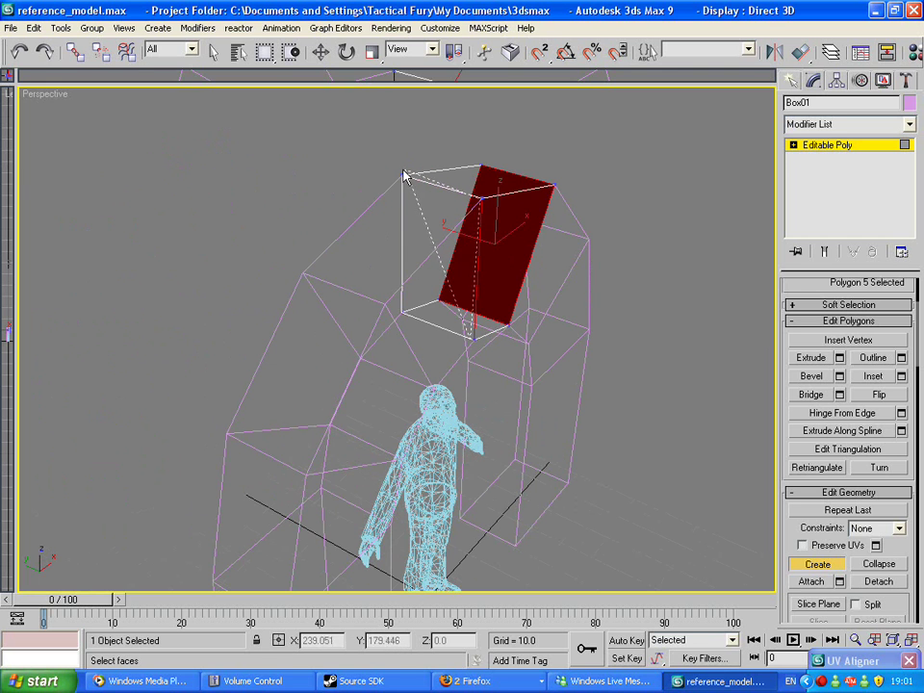
click(402, 175)
click(401, 313)
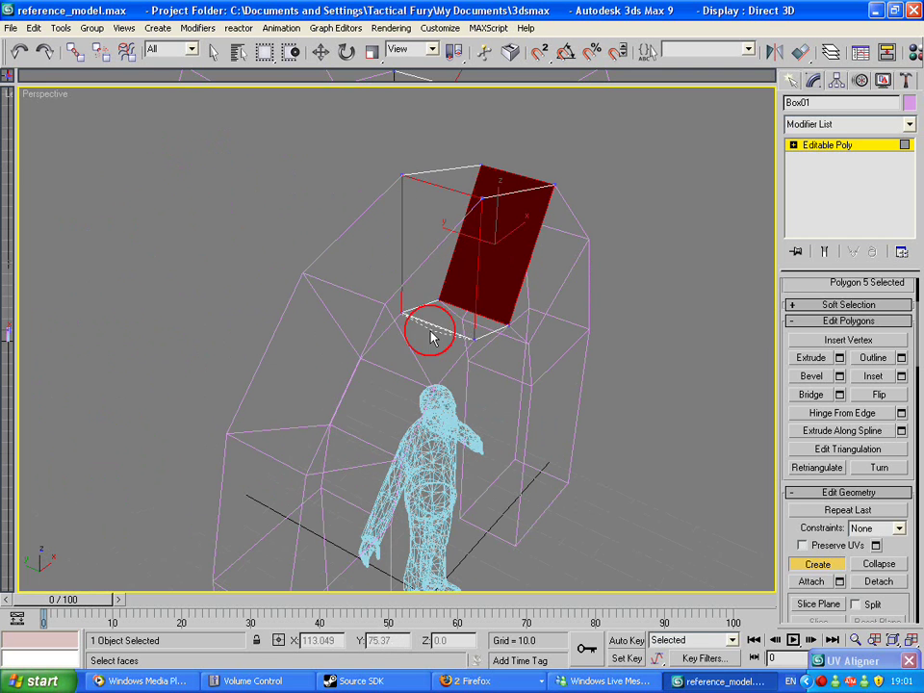
click(474, 336)
alt+middle_drag(472, 344, 453, 341)
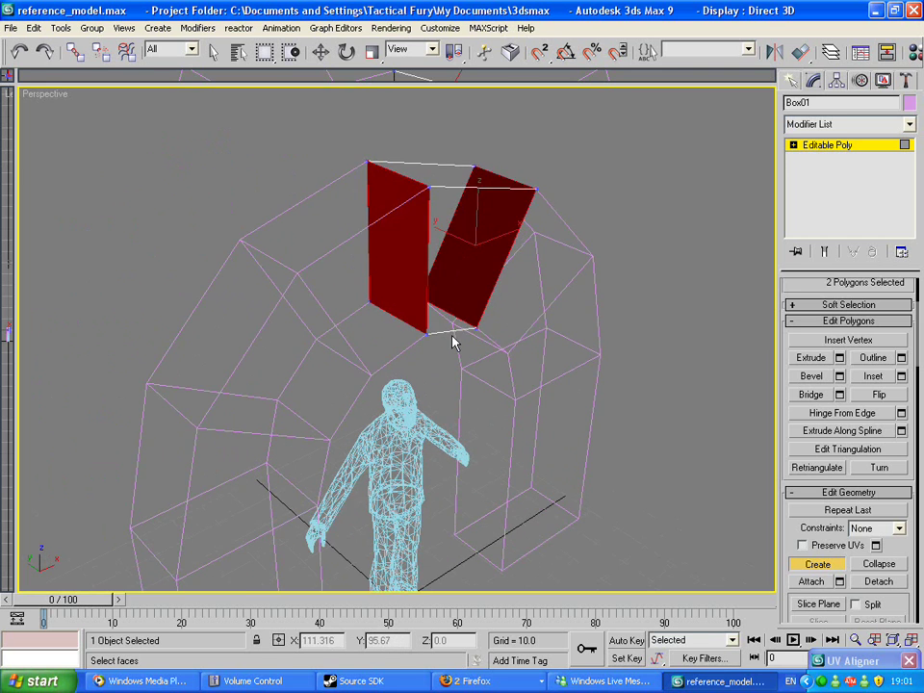
key(F3)
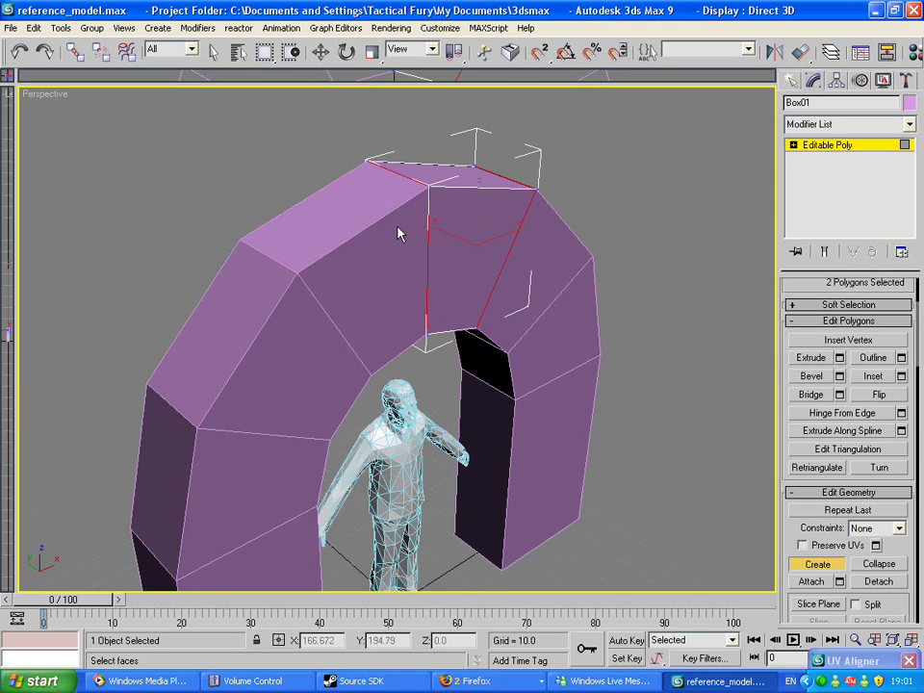
key(F3)
mouse_move(391, 241)
alt+middle_down()
mouse_move(407, 245)
mouse_move(389, 270)
alt+middle_up()
mouse_move(389, 270)
middle_down()
mouse_move(403, 247)
mouse_move(410, 268)
middle_up()
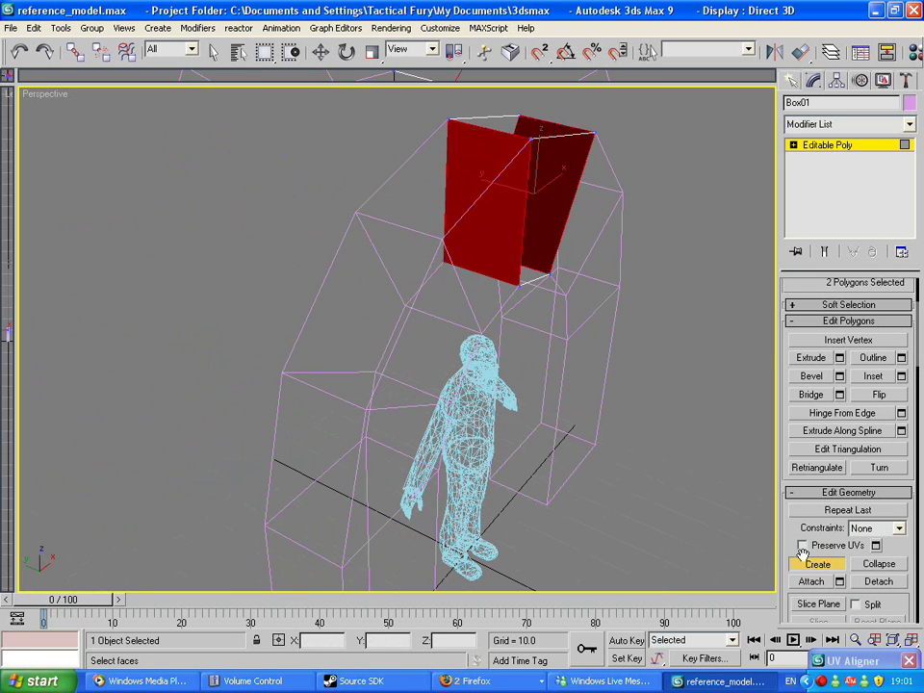
click(793, 81)
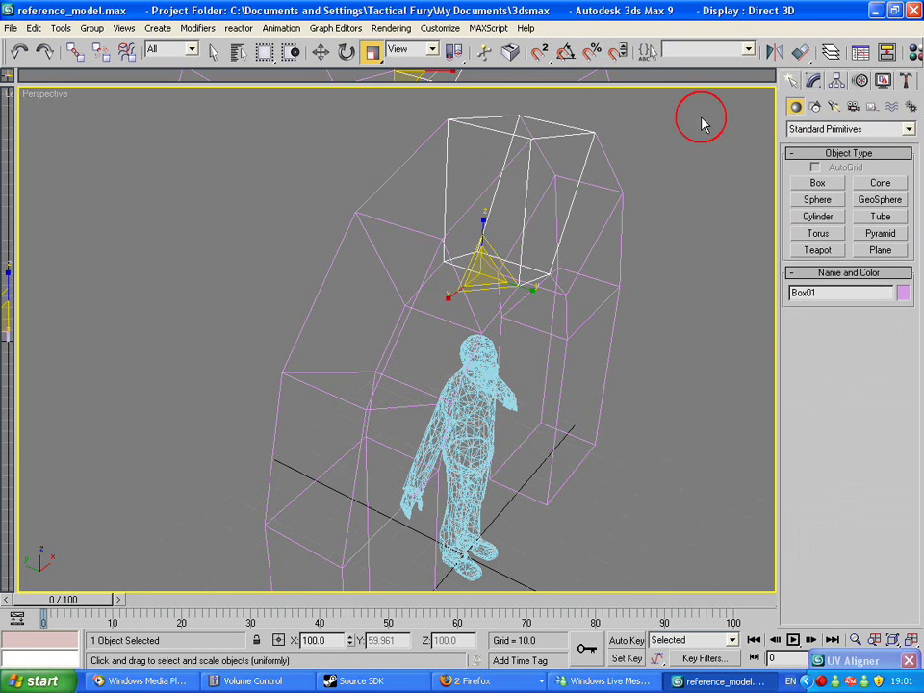
- Select the top segment left of centre and create a polygon capping its open end at the arch's centre line
alt+middle_drag(651, 141, 297, 135)
click(185, 135)
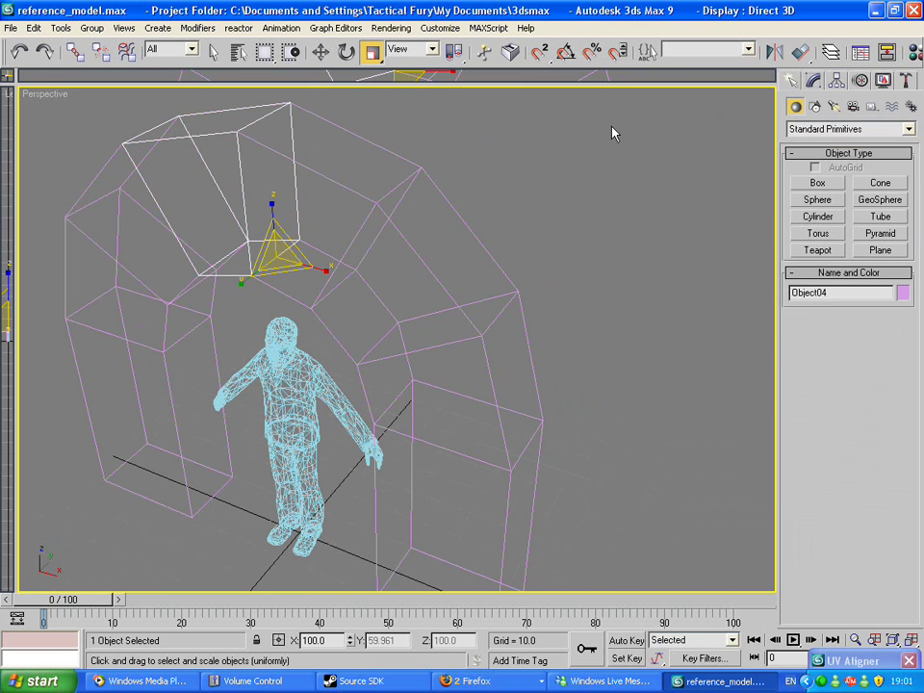
click(813, 81)
drag(818, 408, 818, 324)
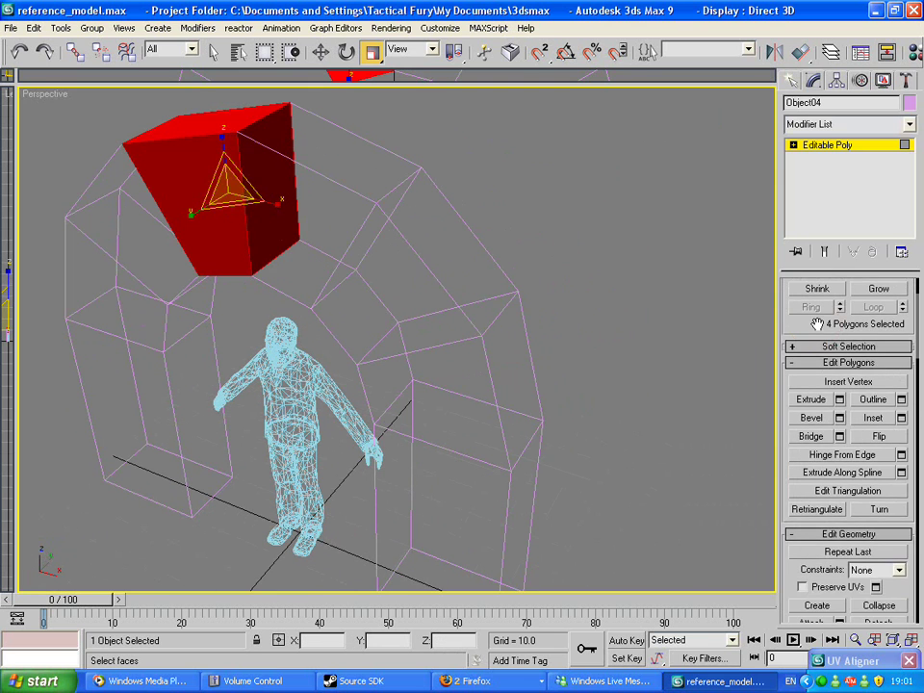
scroll(823, 385, down, 3)
scroll(823, 463, up, 1)
click(817, 509)
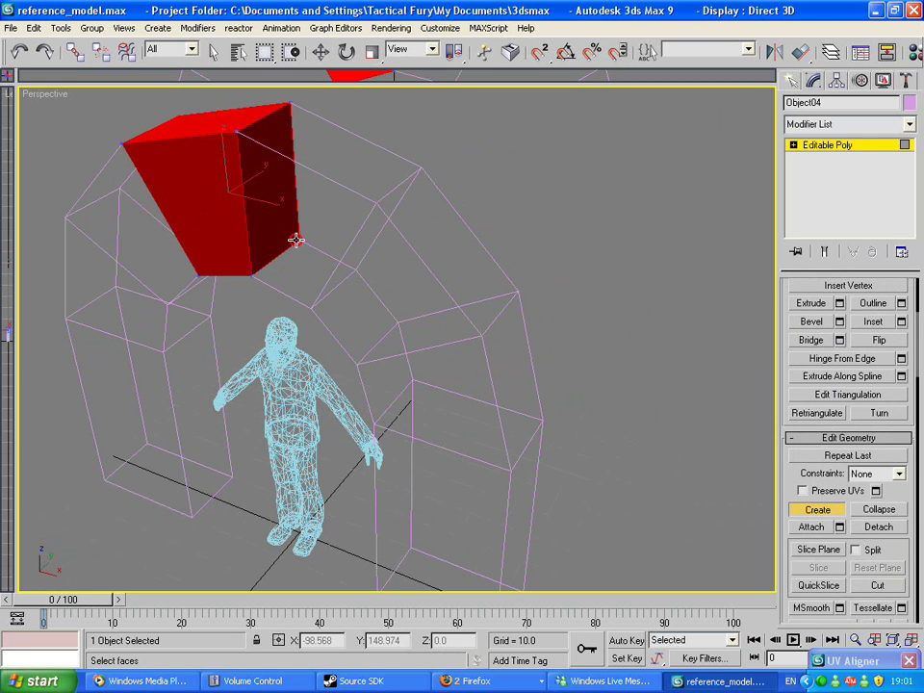
click(292, 101)
click(236, 133)
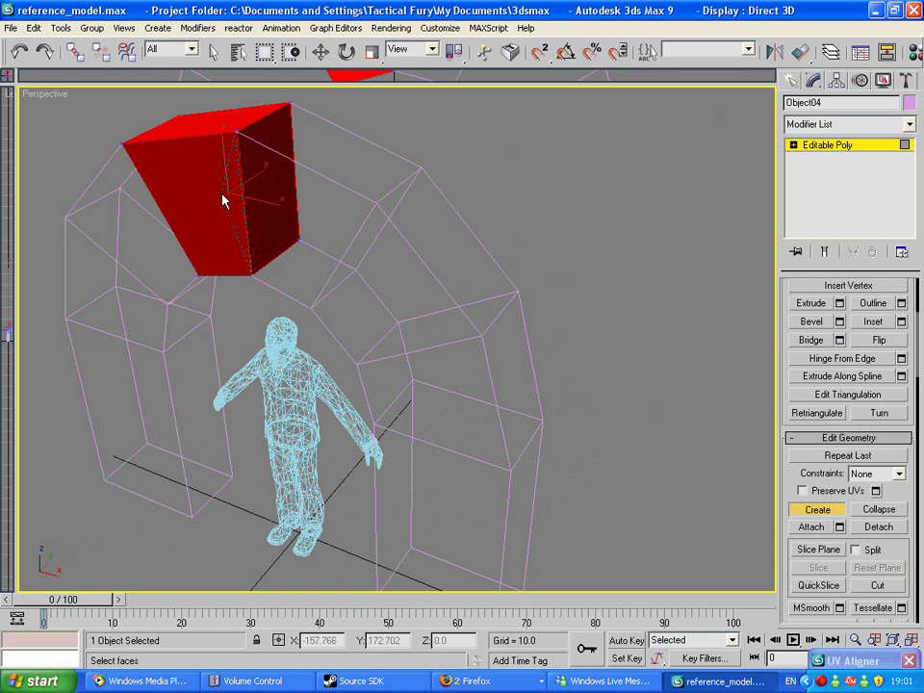
click(251, 274)
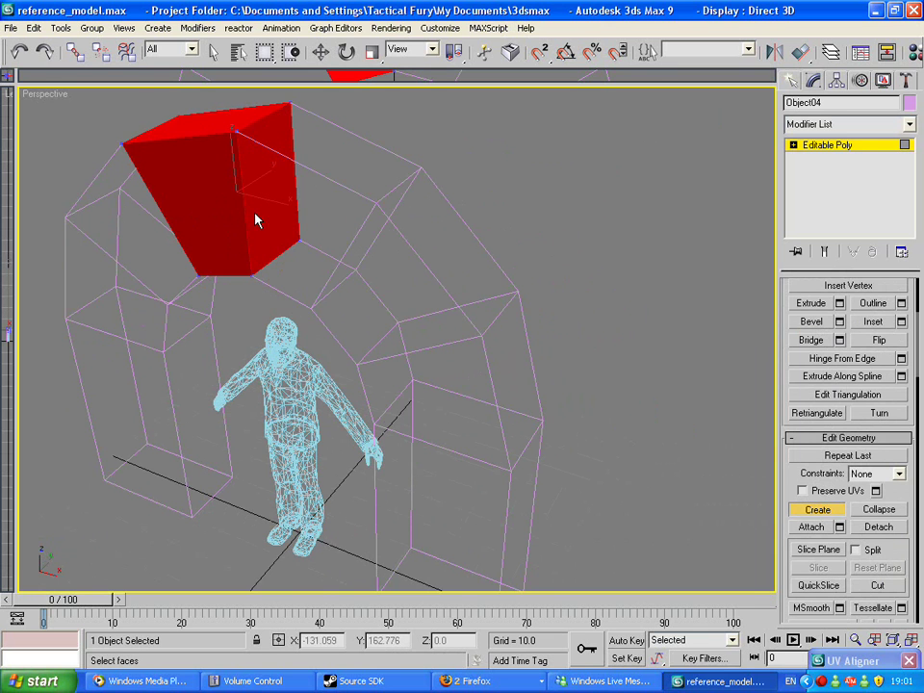
- Create a polygon through the four corner vertices capping the outer open end of the top segment left of centre
alt+middle_drag(255, 221, 391, 197)
click(494, 277)
click(460, 161)
click(376, 145)
click(417, 268)
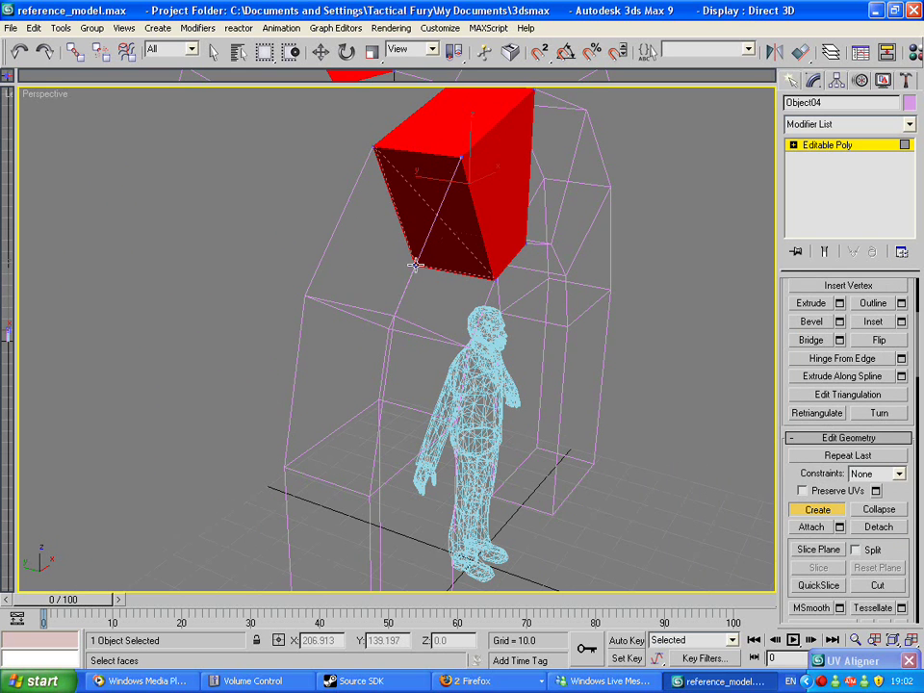
click(494, 276)
alt+middle_drag(608, 395, 466, 378)
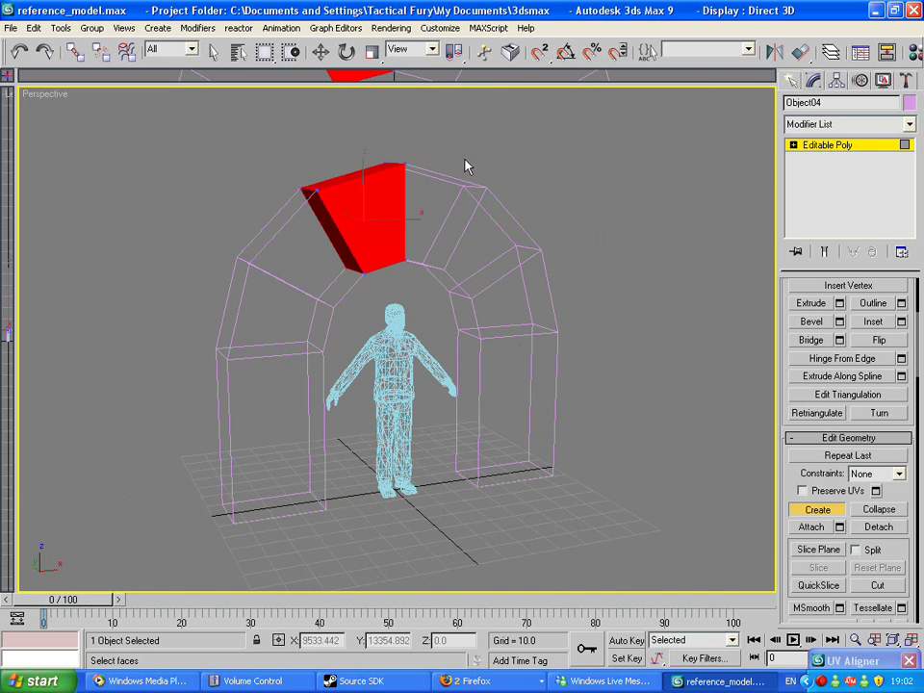
- Leave polygon editing on the capped segment and select the neighbouring middle segment on the arch's left side
click(799, 81)
key(r)
click(604, 182)
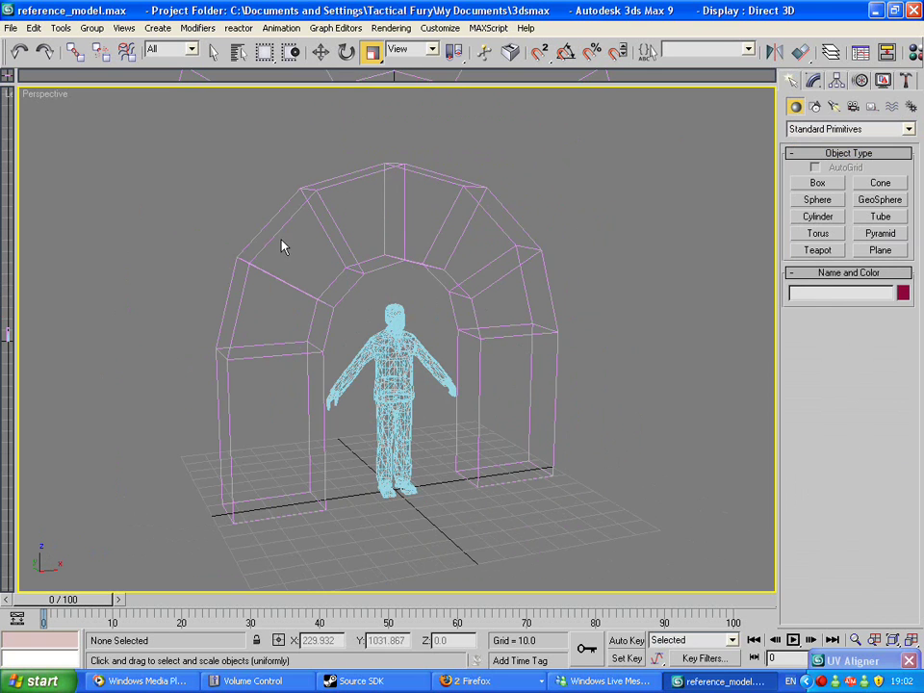
click(273, 233)
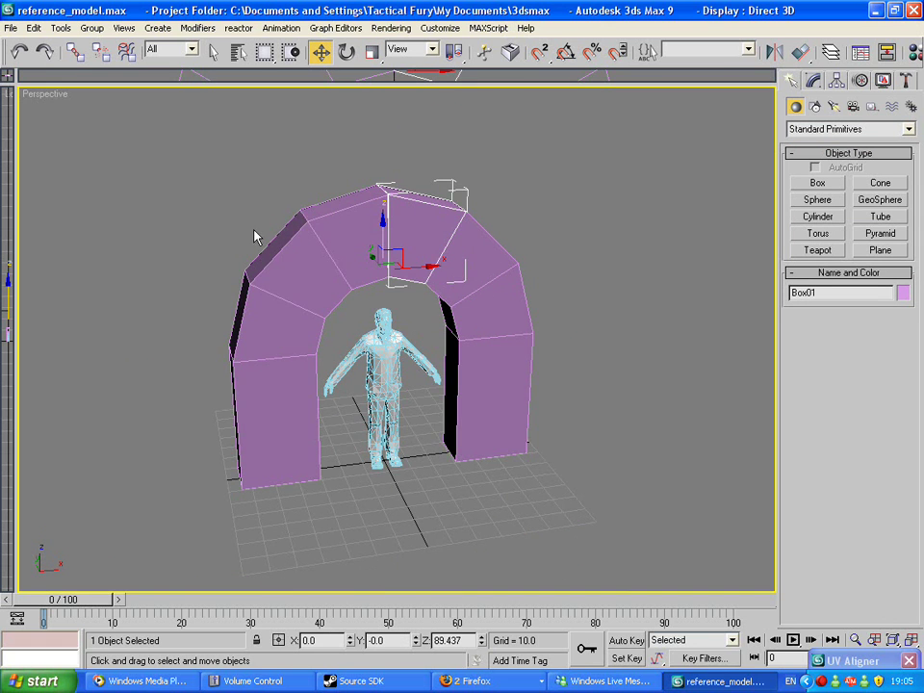
alt+middle_drag(255, 237, 276, 244)
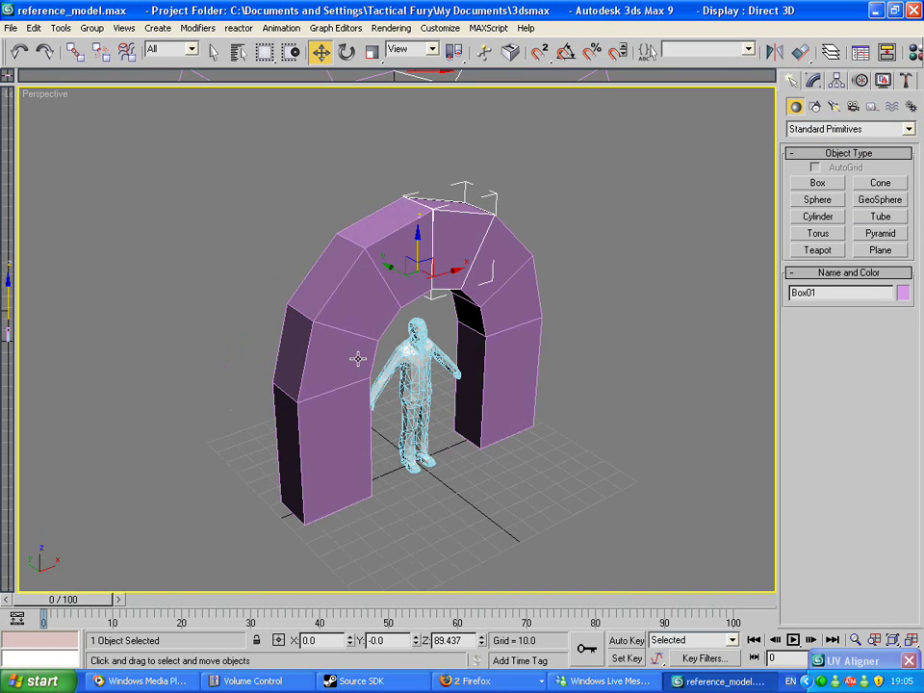
alt+middle_drag(357, 354, 244, 223)
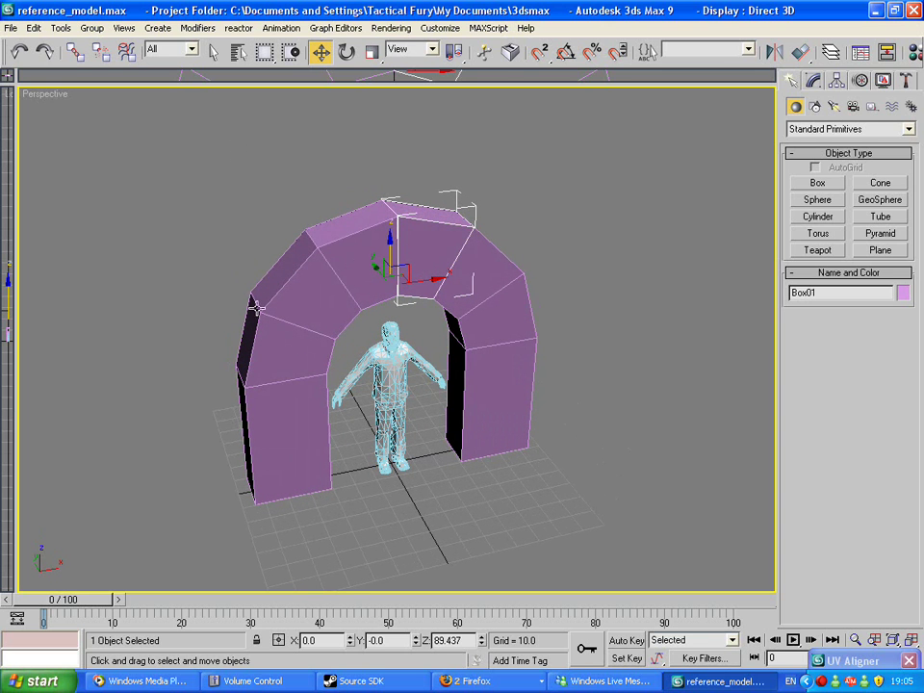
- Hide every object except the arch's top segment right of centre and inspect the isolated block from several sides
drag(233, 118, 376, 539)
ctrl+click(488, 321)
ctrl+click(488, 321)
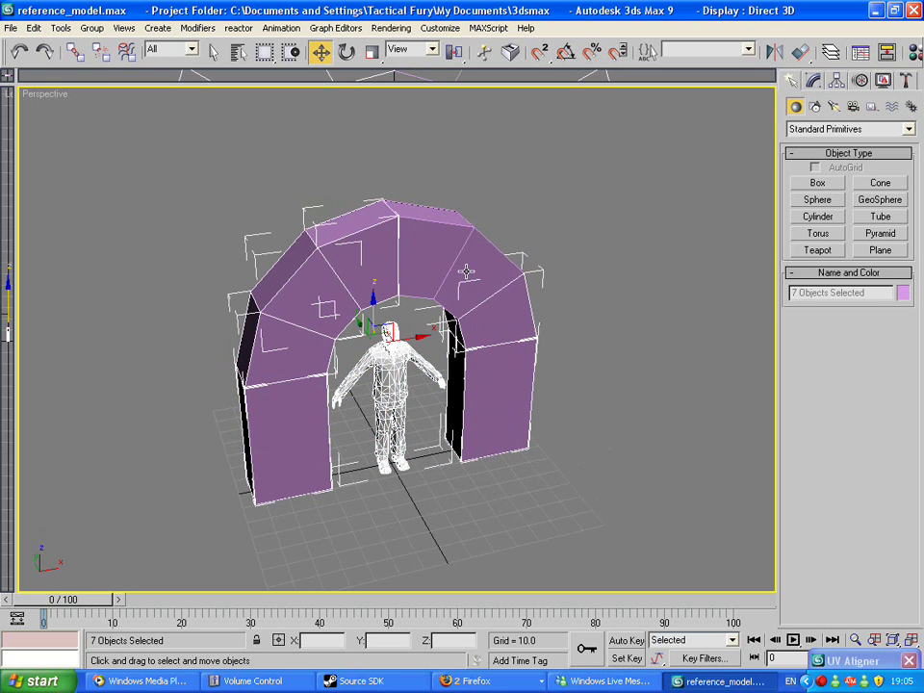
ctrl+click(467, 272)
right_click(465, 270)
click(487, 223)
alt+middle_drag(472, 231, 302, 183)
alt+middle_drag(355, 199, 345, 298)
scroll(345, 297, up, 3)
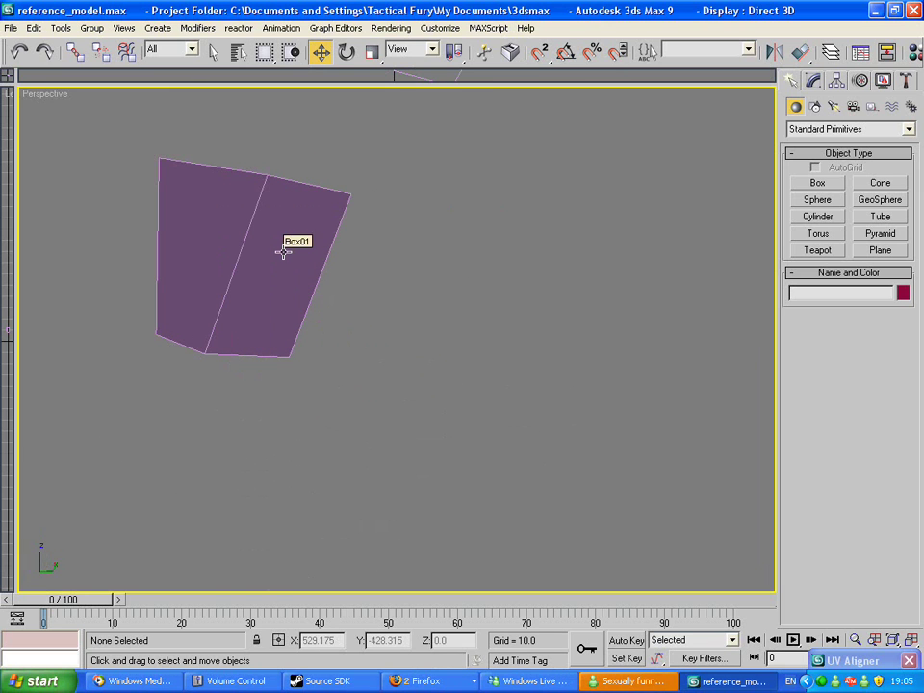
alt+middle_drag(285, 250, 433, 272)
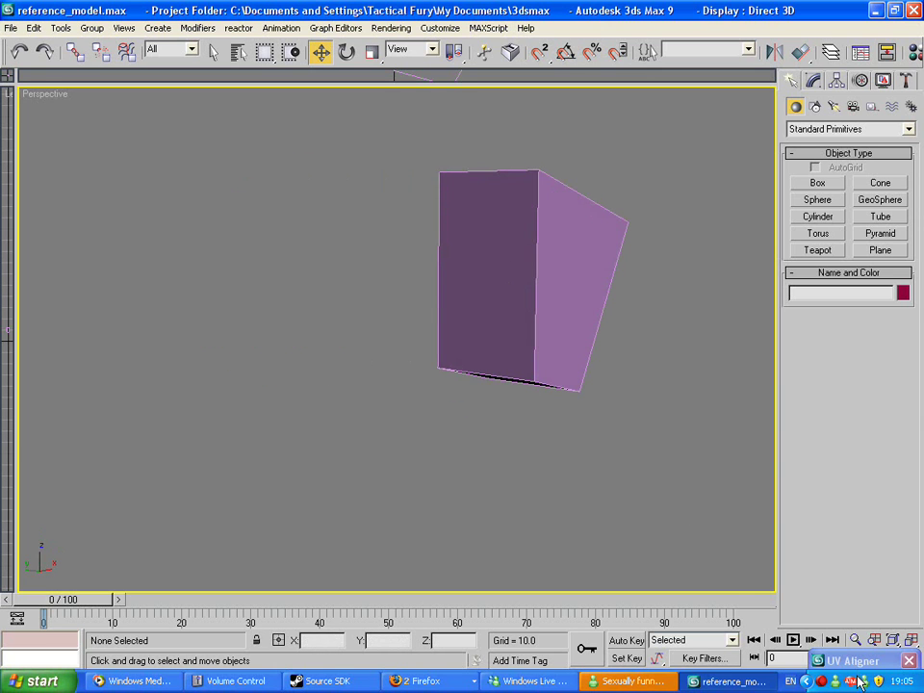
- Select the isolated top segment and unhide all objects in the scene
right_click(645, 681)
click(664, 676)
alt+middle_drag(578, 568, 425, 516)
alt+middle_drag(330, 365, 260, 324)
click(477, 305)
right_click(258, 318)
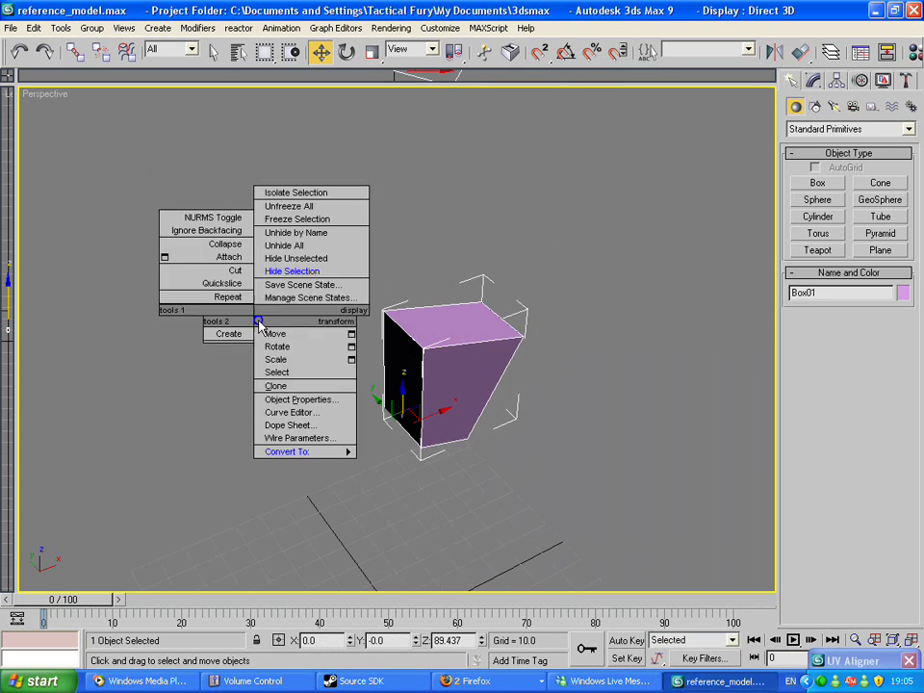
click(276, 247)
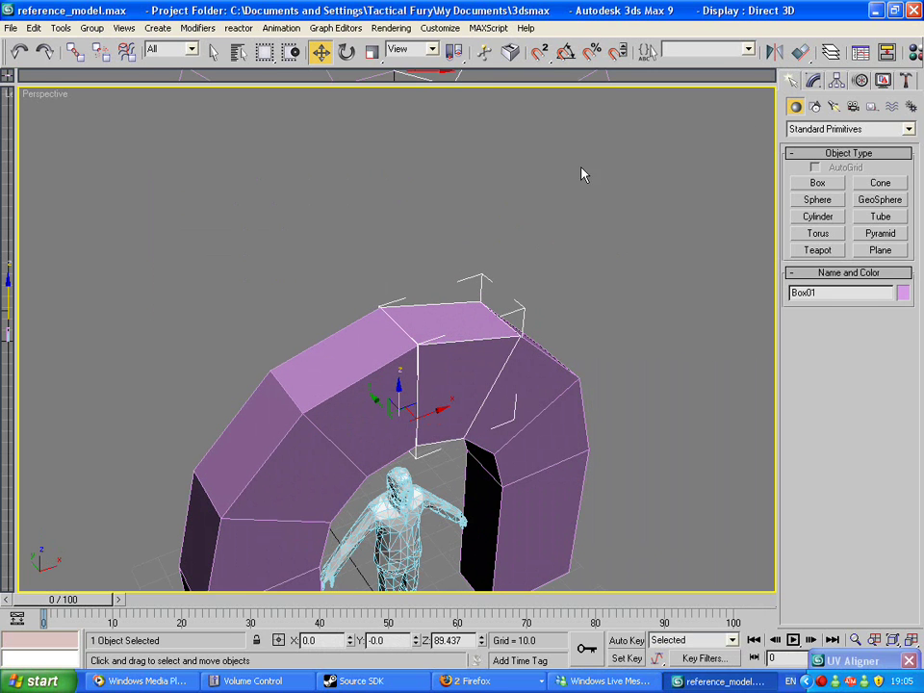
- Clear the smoothing groups on all polygons of the top segment right of centre and assign them smoothing group 1
key(4)
middle_drag(411, 243, 407, 107)
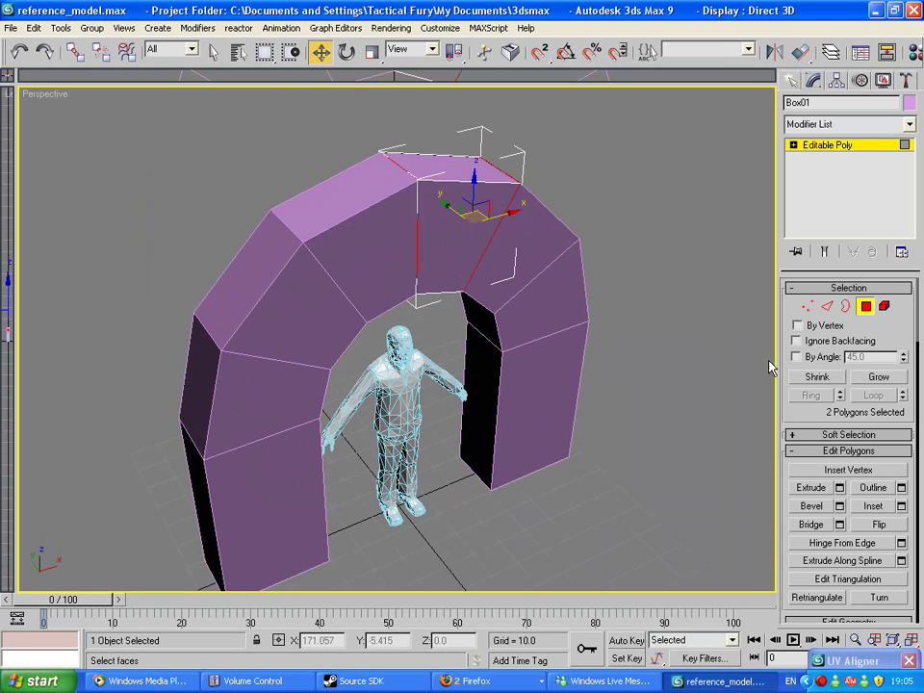
middle_drag(637, 368, 638, 367)
key(ctrl+a)
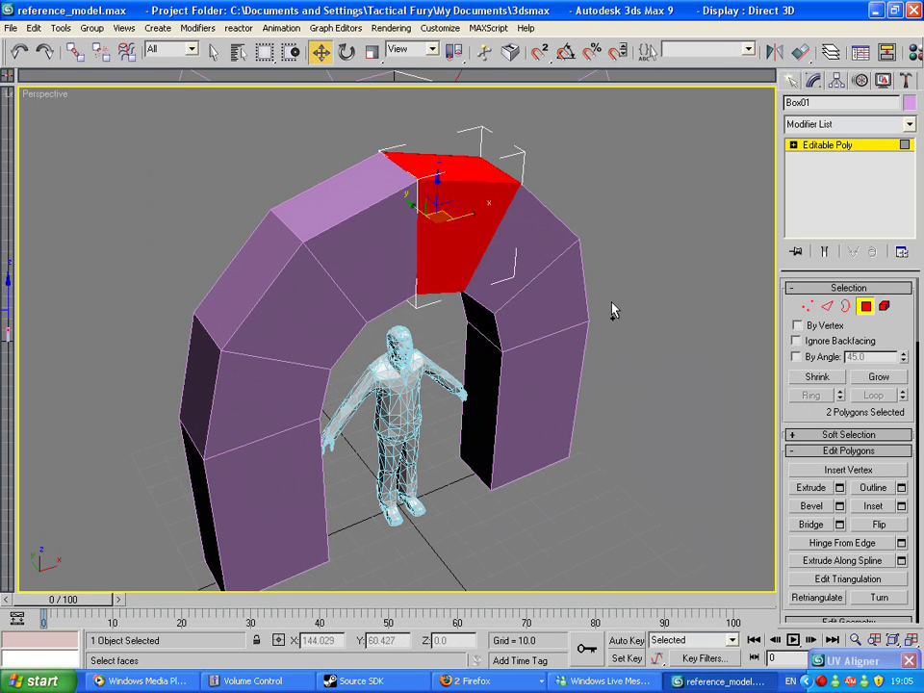
scroll(827, 408, down, 3)
scroll(833, 383, down, 10)
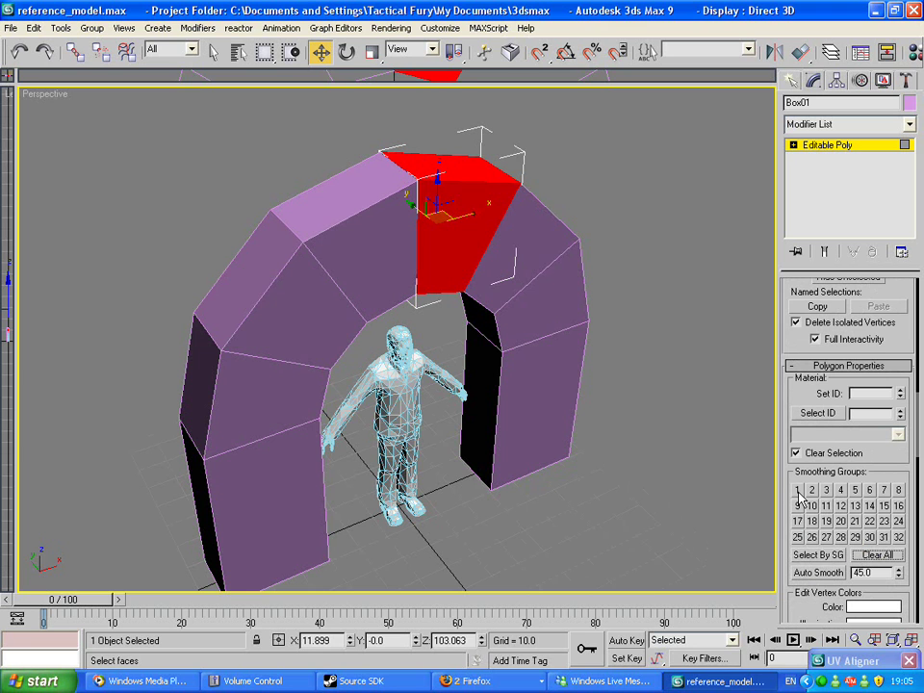
click(797, 489)
click(791, 80)
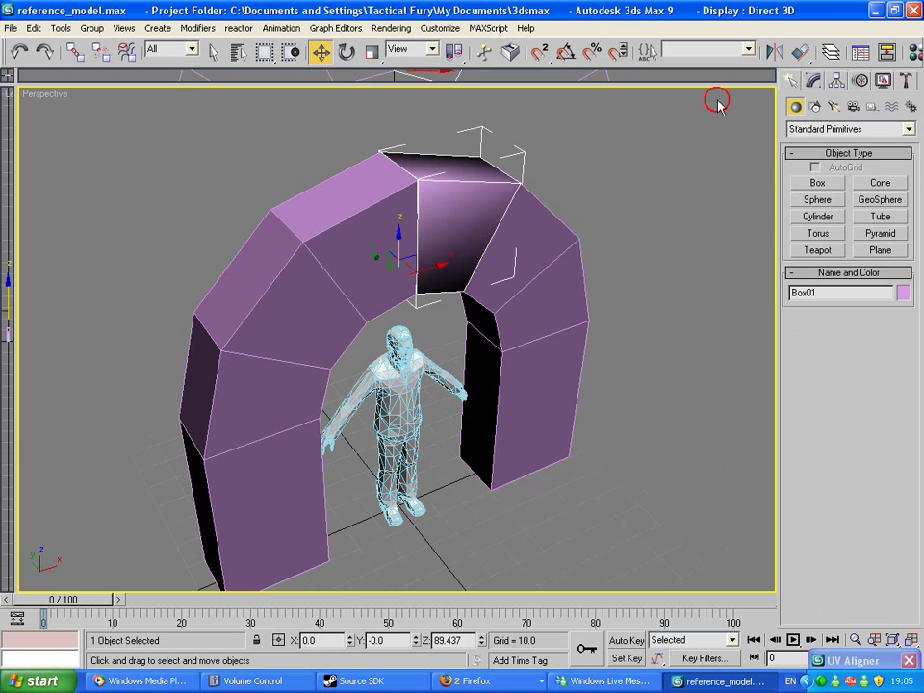
- Replace the smoothing groups on all polygons of the top segment left of centre with group 1, then leave polygon editing
click(340, 196)
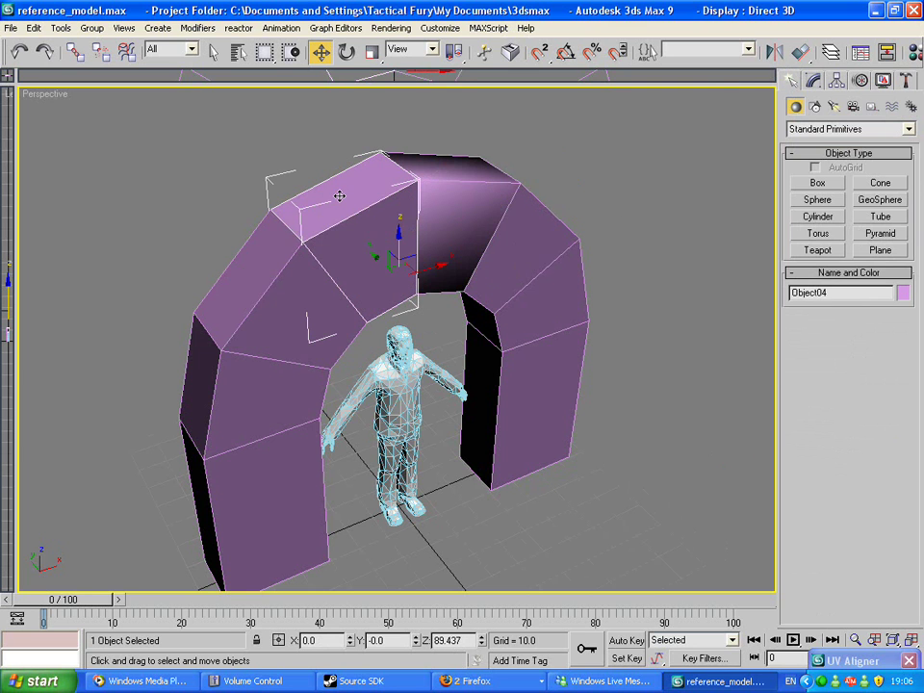
key(4)
scroll(821, 539, down, 10)
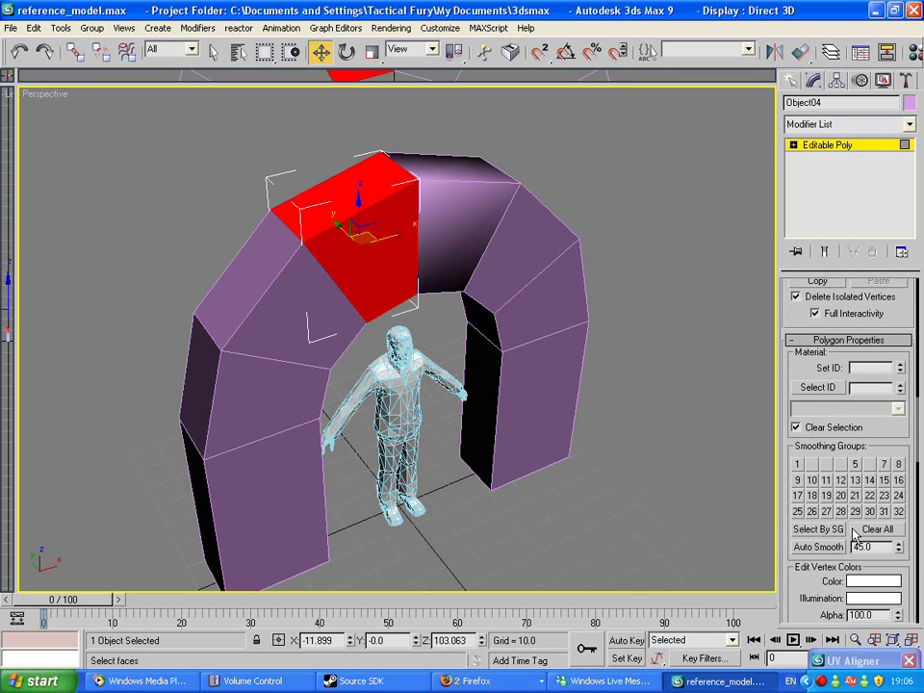
click(797, 464)
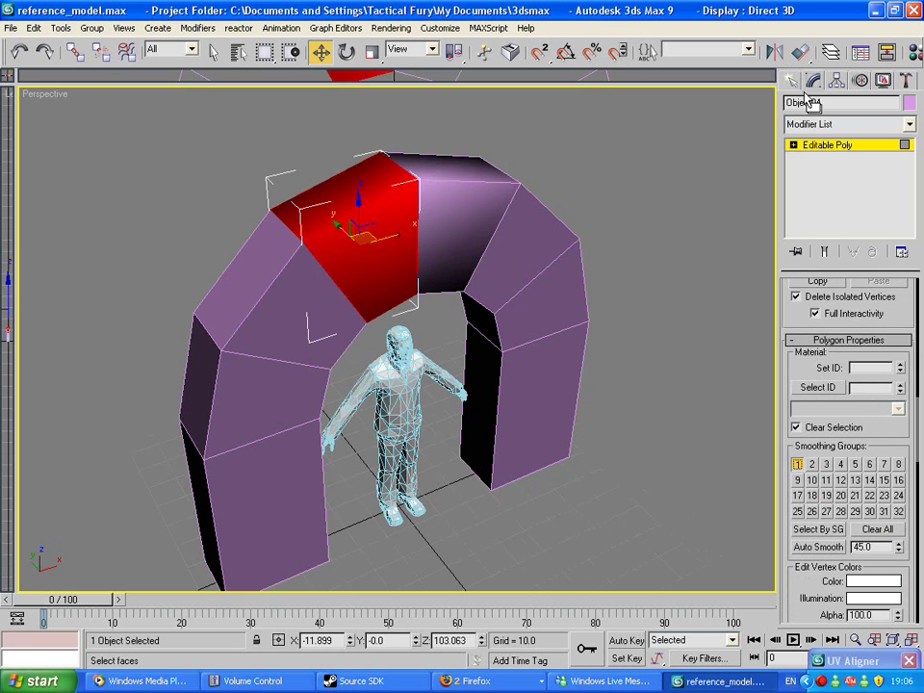
click(615, 248)
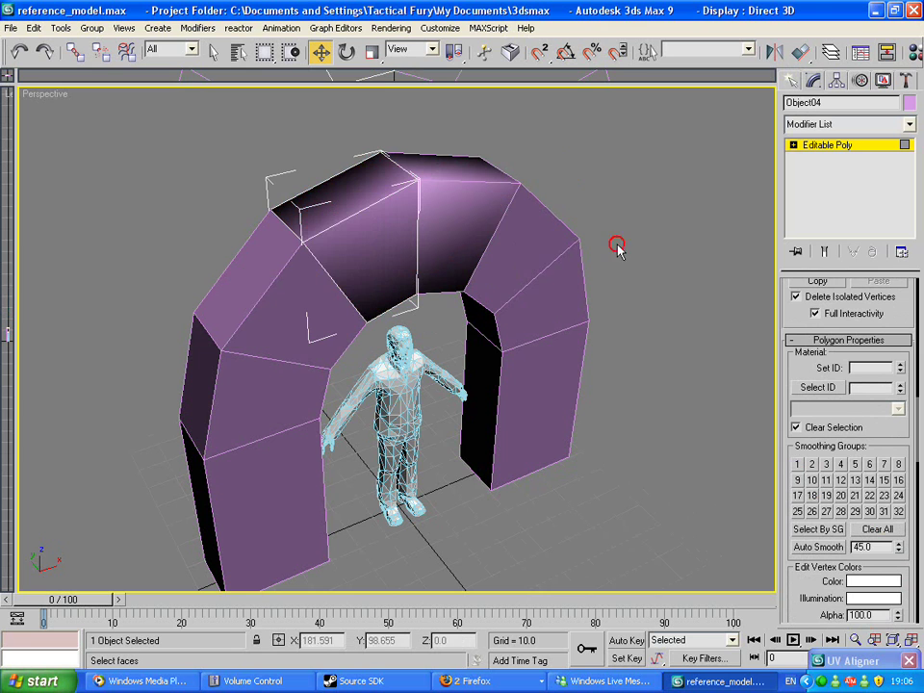
click(799, 80)
click(213, 186)
- Clear the smoothing groups on the middle segment of the arch's left side and assign all its polygons group 1
click(256, 252)
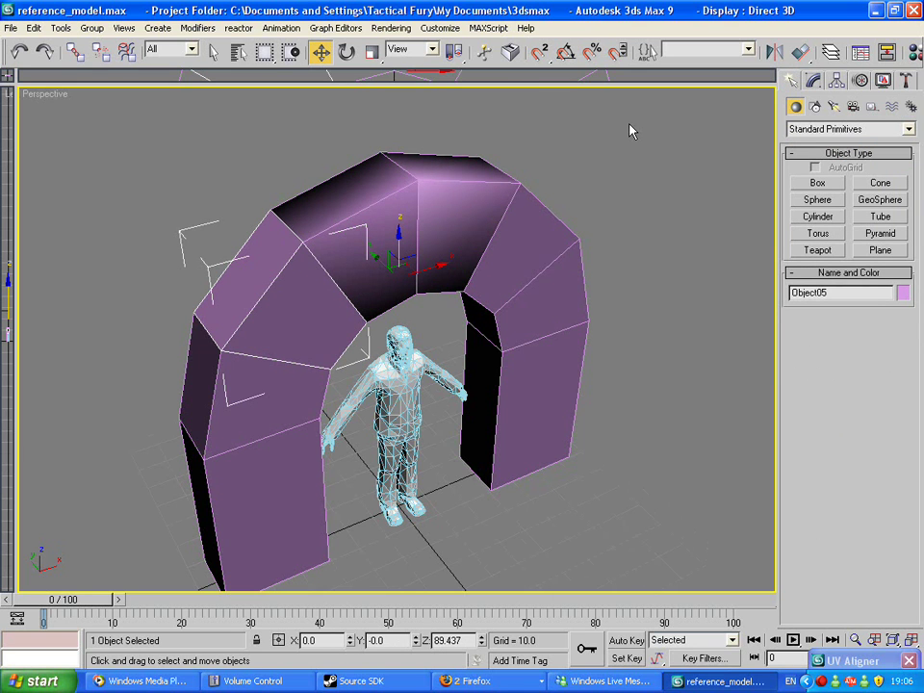
key(4)
click(279, 289)
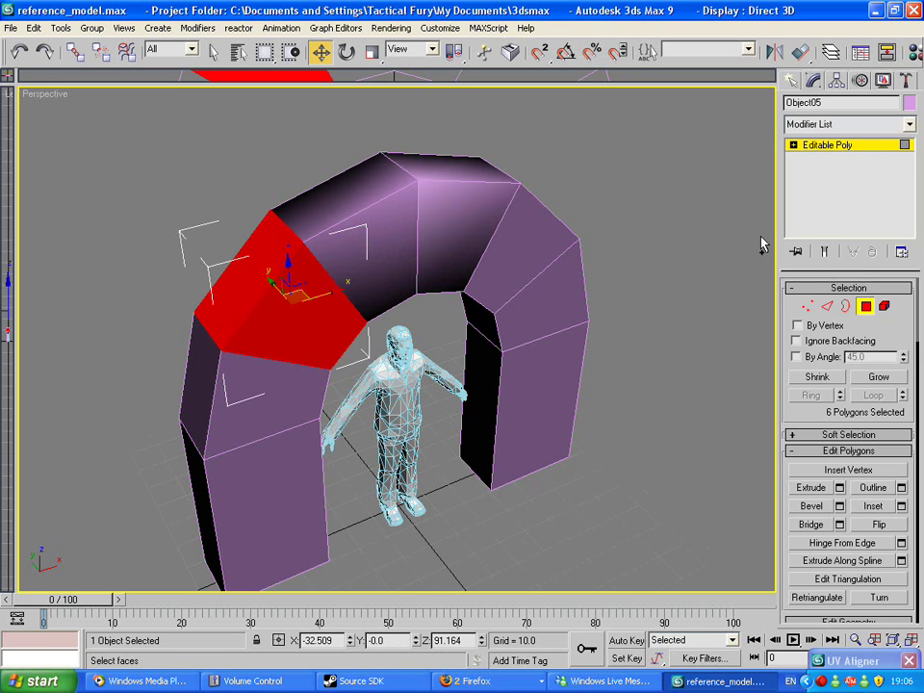
scroll(807, 356, down, 5)
scroll(799, 342, down, 5)
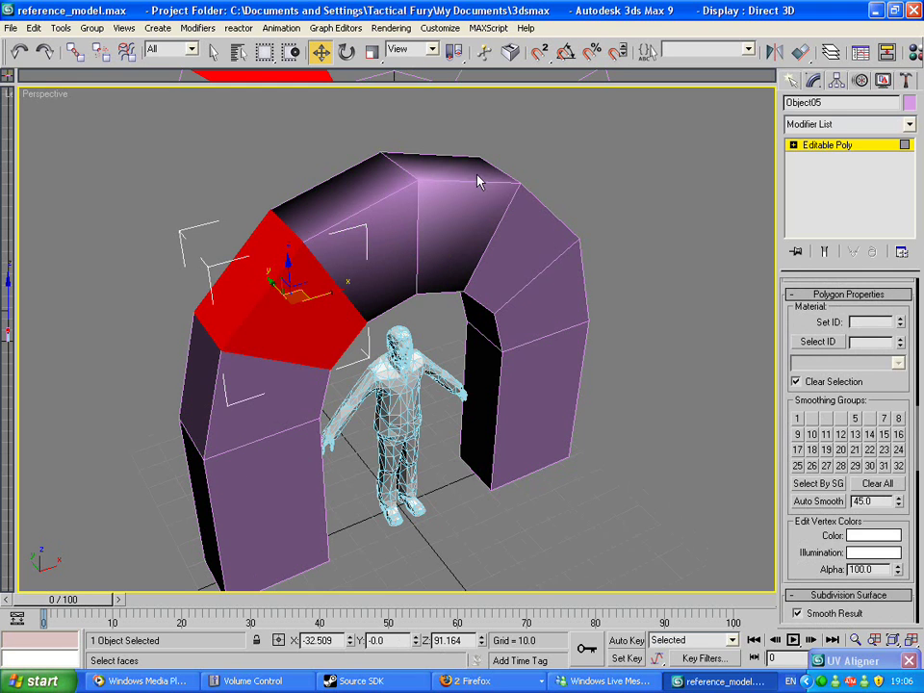
click(884, 484)
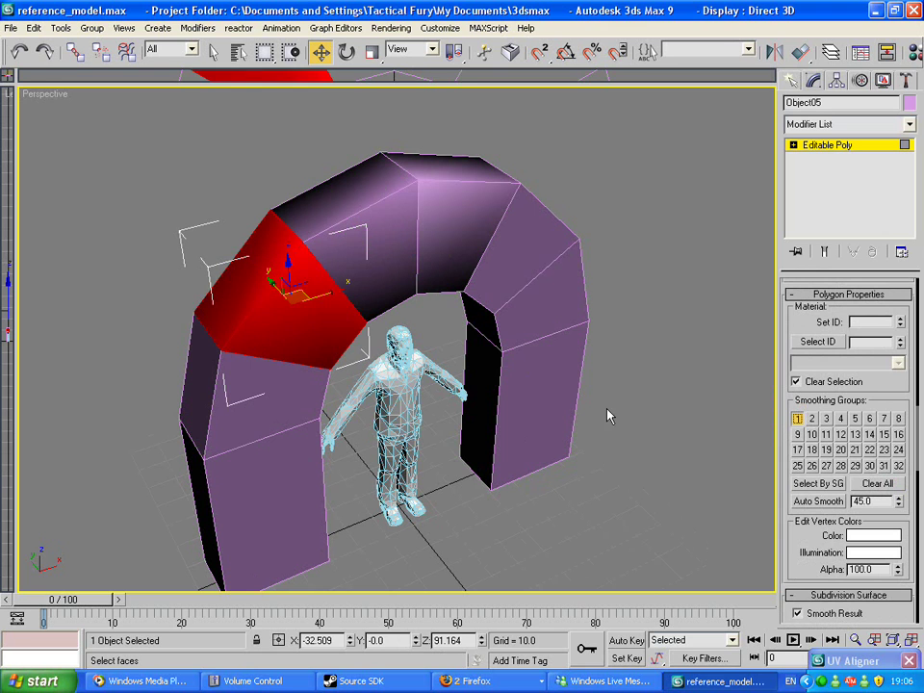
click(520, 478)
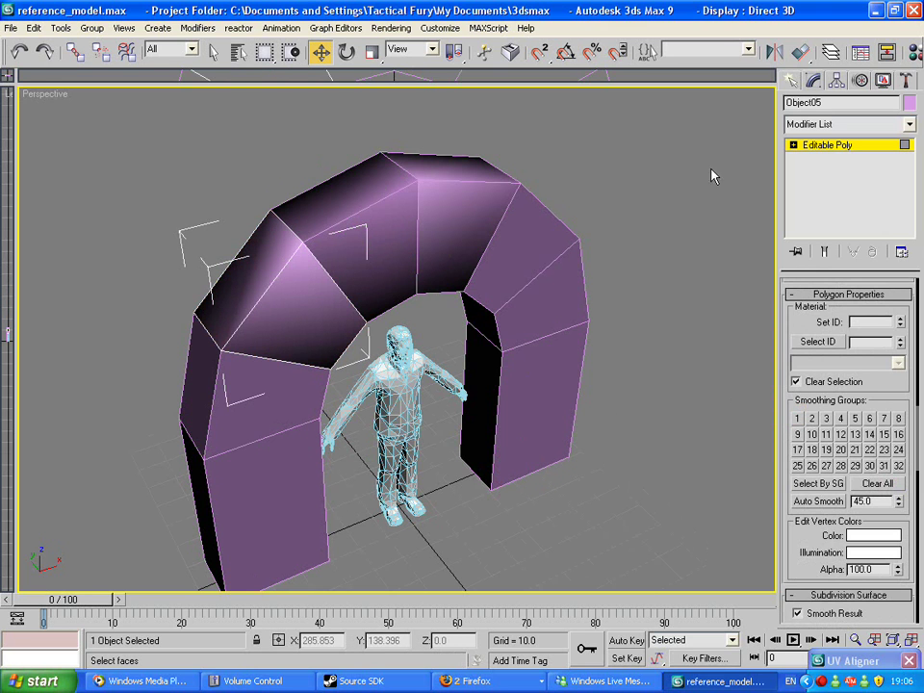
click(795, 83)
- Clear the smoothing groups on the middle segment of the arch's right side and assign all its polygons group 1
click(546, 231)
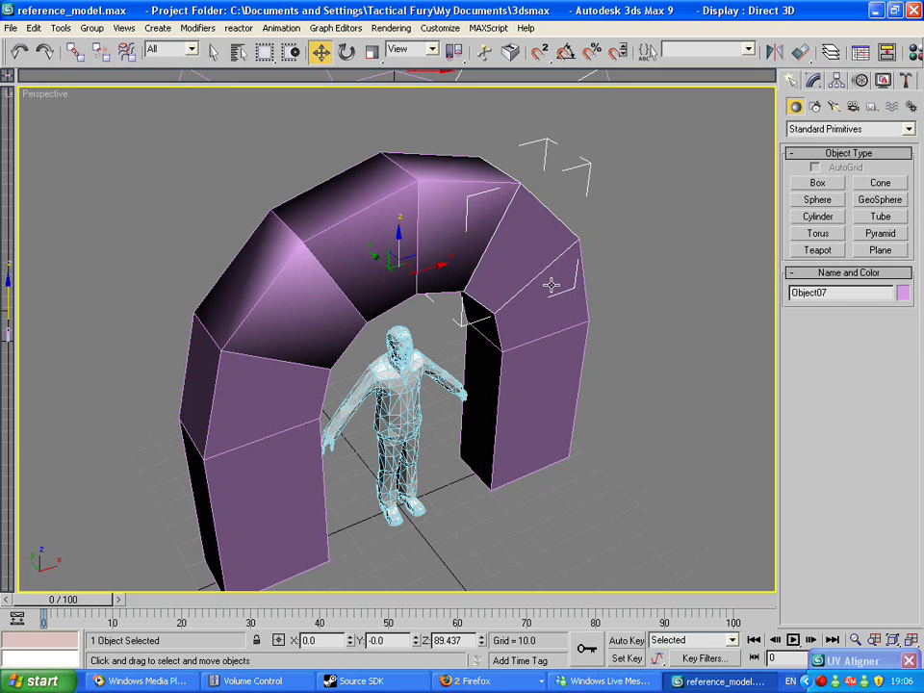
alt+middle_drag(551, 286, 527, 277)
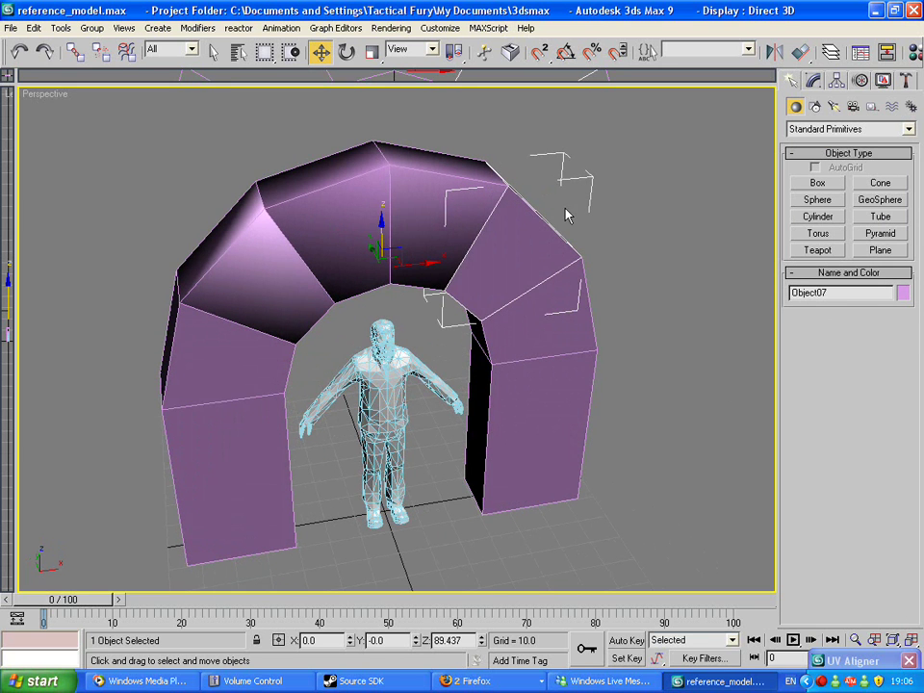
key(4)
drag(806, 414, 815, 372)
scroll(817, 376, down, 10)
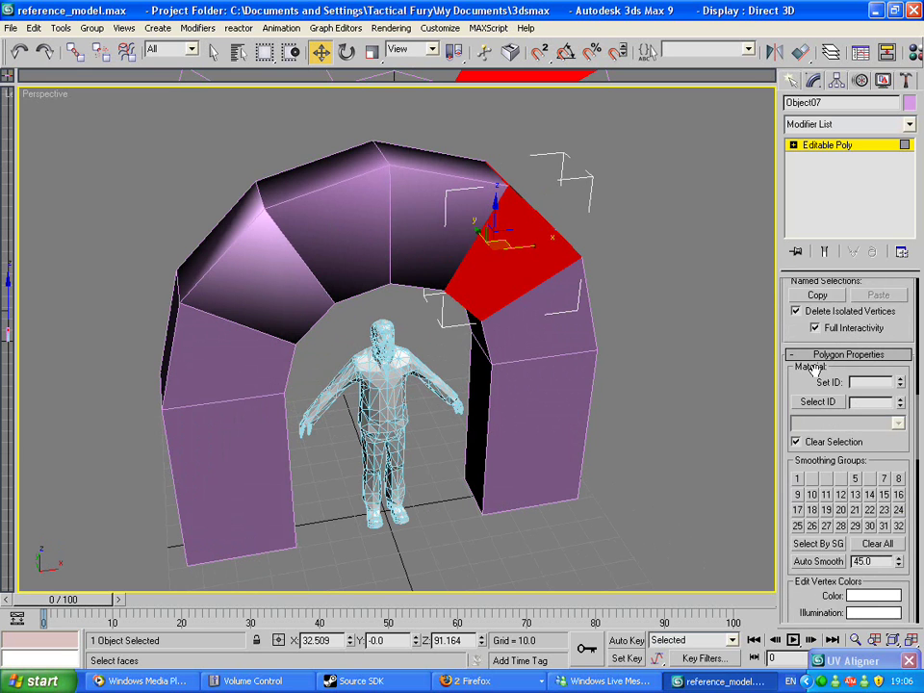
scroll(811, 369, down, 2)
click(877, 494)
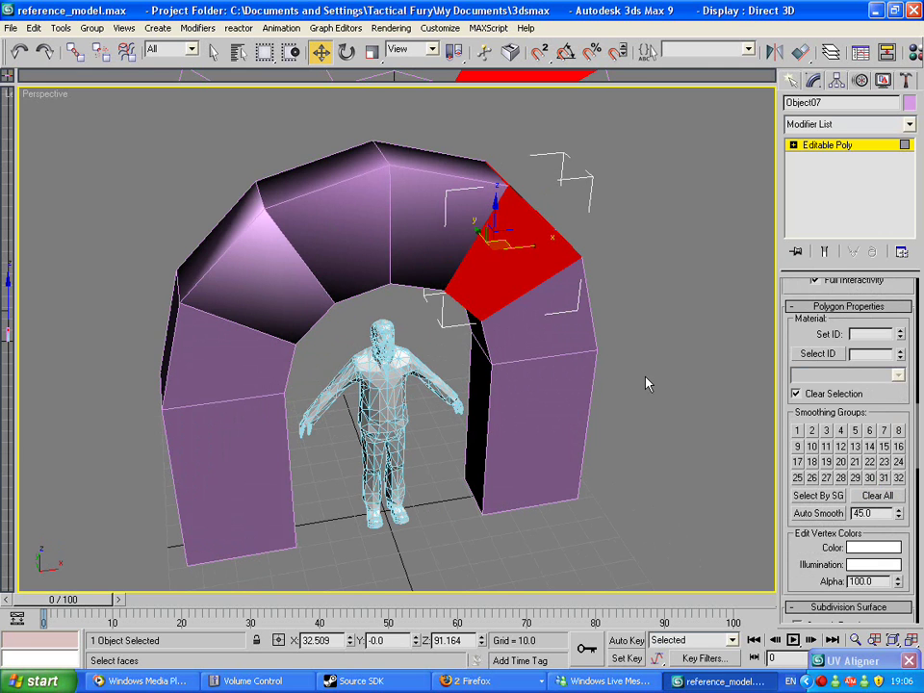
click(797, 430)
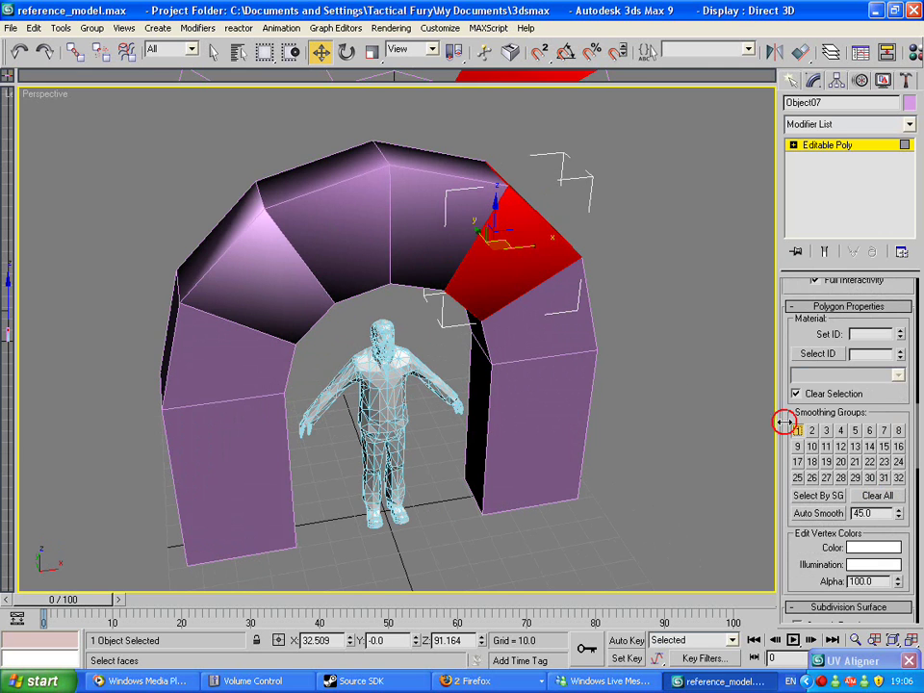
alt+middle_drag(249, 409, 568, 239)
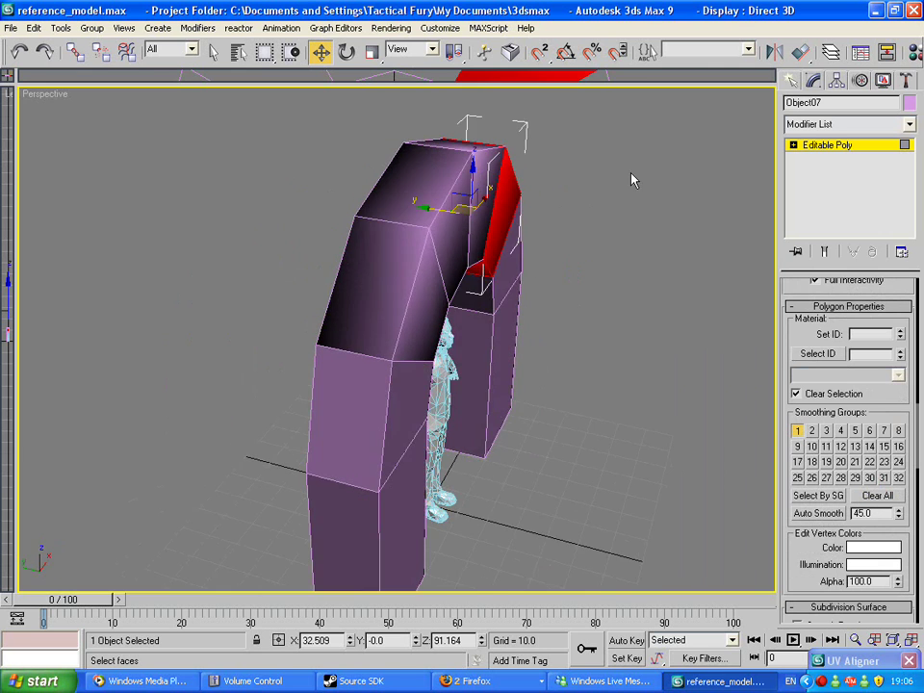
click(793, 82)
alt+middle_drag(622, 159, 473, 173)
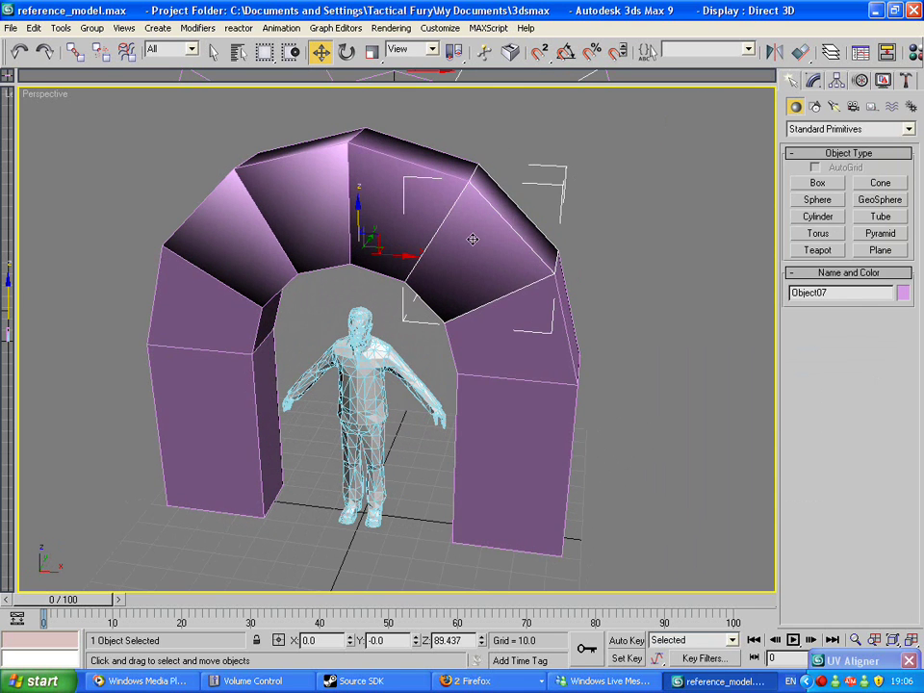
- Clear the smoothing groups on the curved segment directly above the right pillar and assign all its polygons group 1
click(495, 349)
click(814, 81)
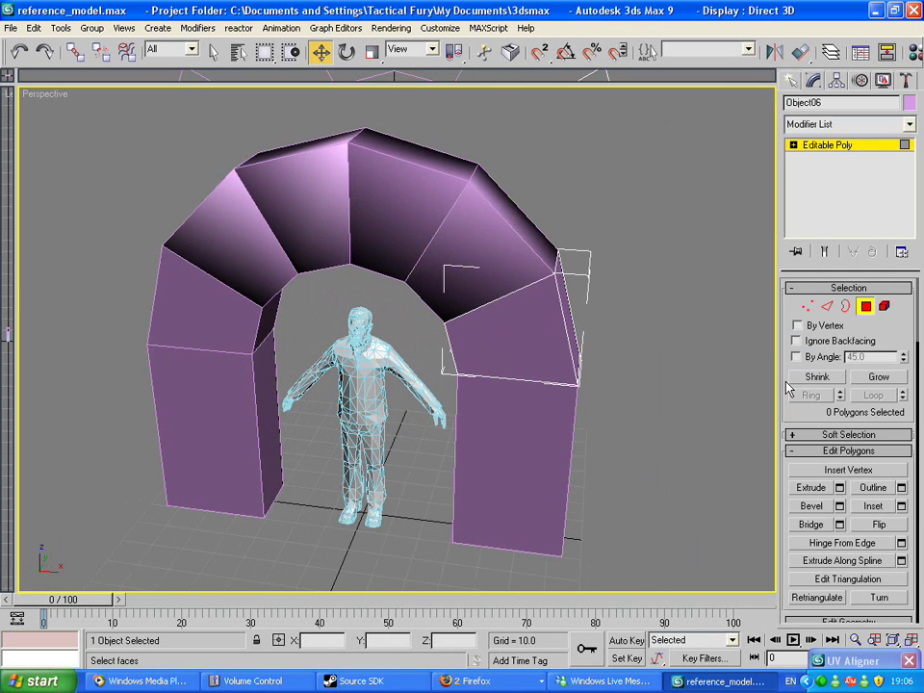
scroll(797, 419, down, 15)
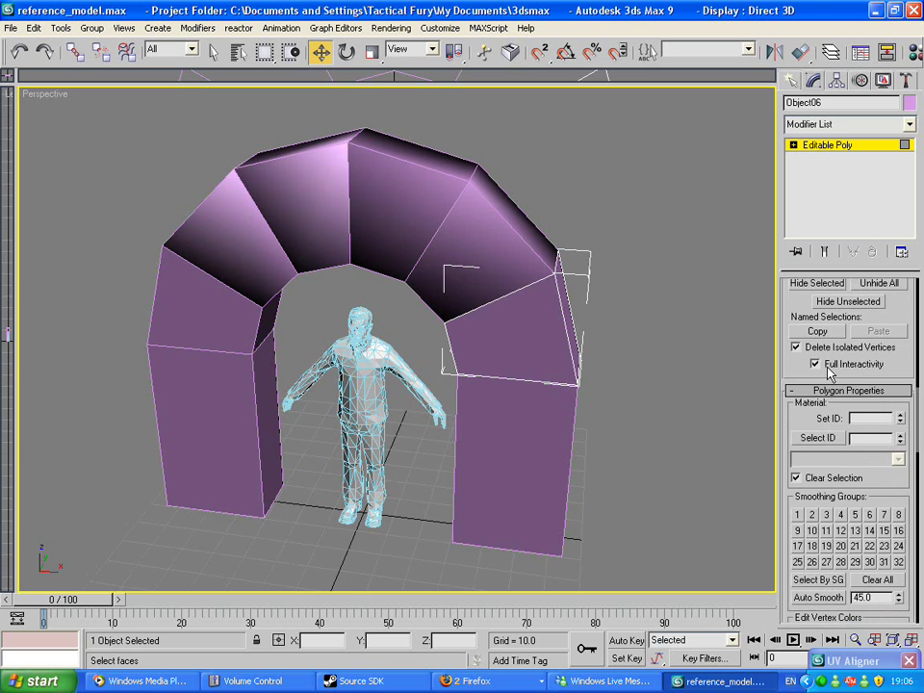
key(ctrl+a)
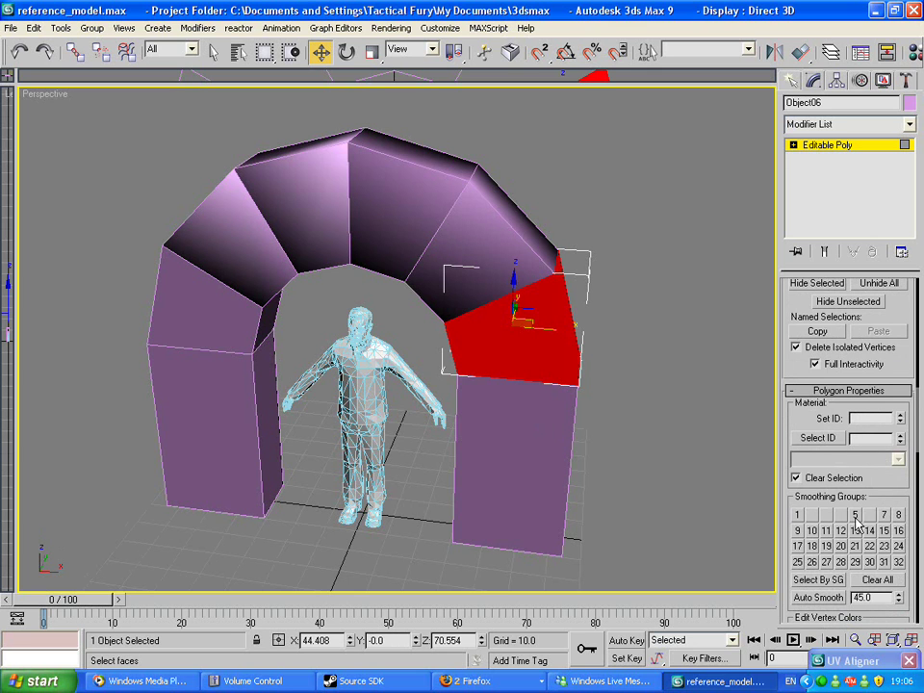
click(895, 582)
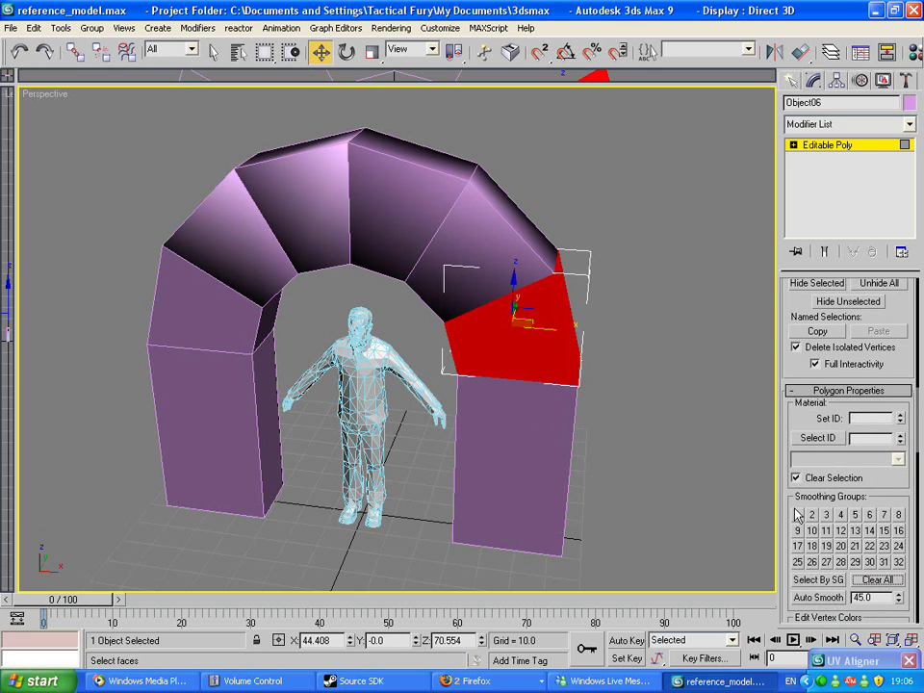
click(670, 480)
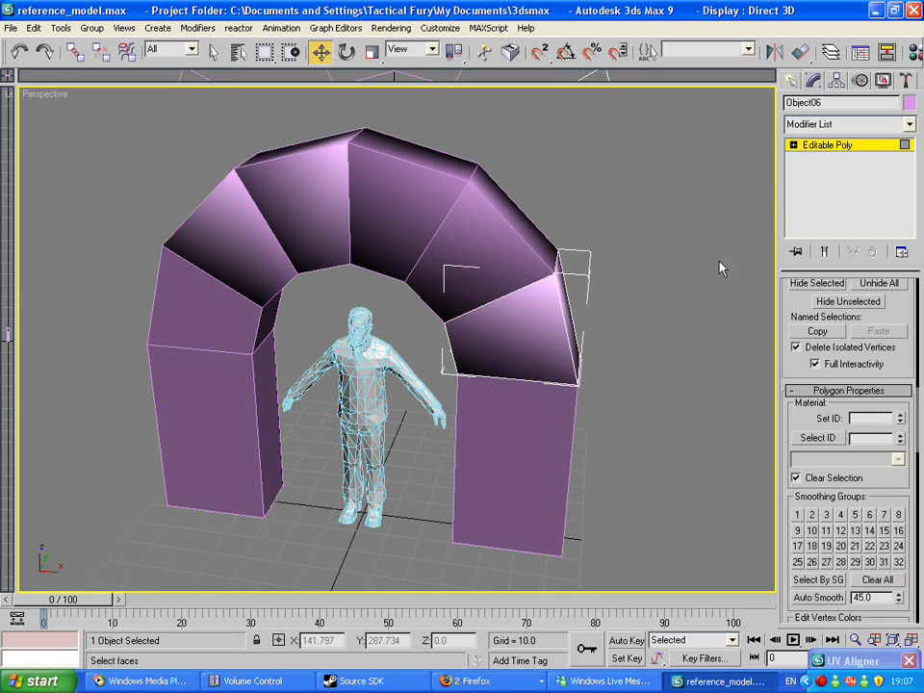
click(800, 89)
- Assign smoothing group 1 to all polygons of the right pillar, then leave polygon editing and deselect it
click(567, 439)
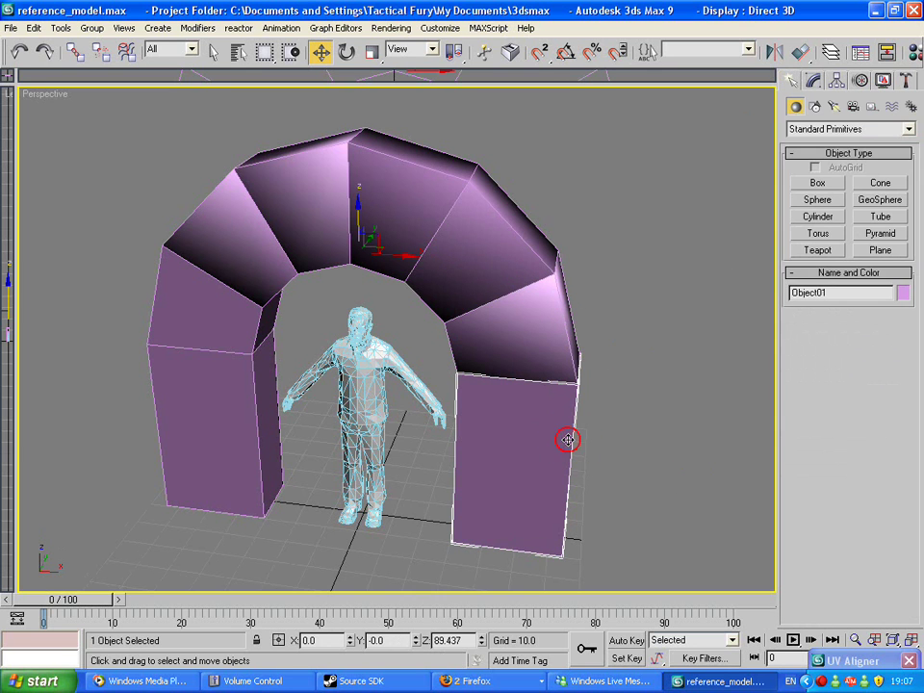
key(4)
scroll(798, 385, down, 5)
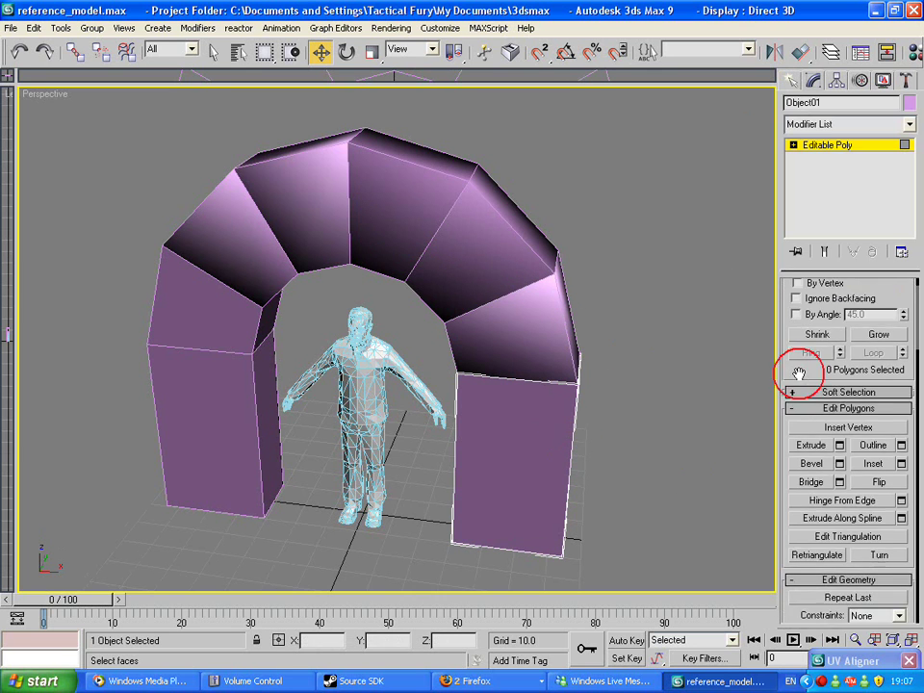
scroll(806, 386, down, 8)
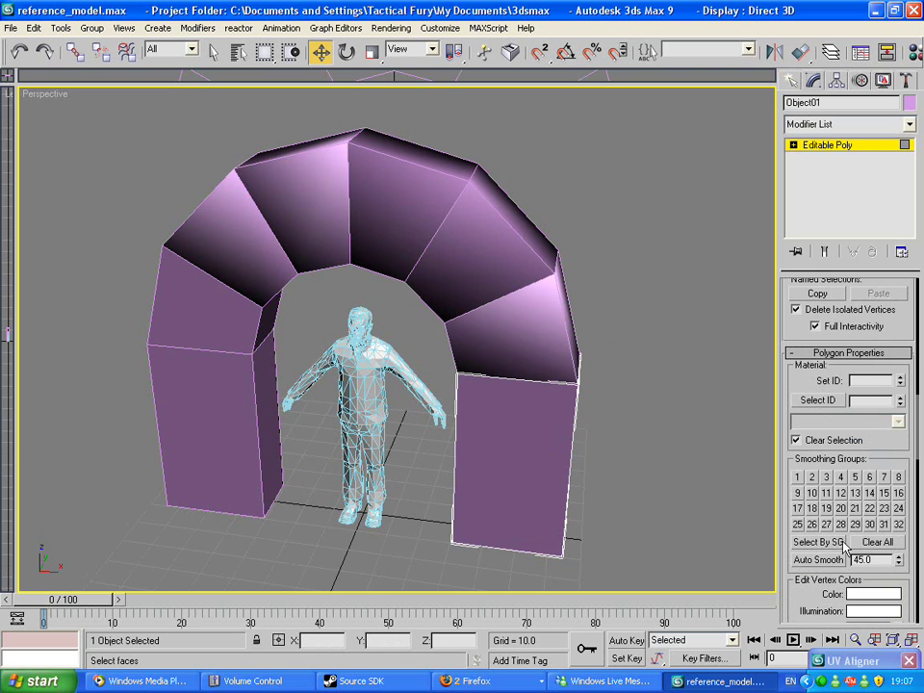
key(ctrl+a)
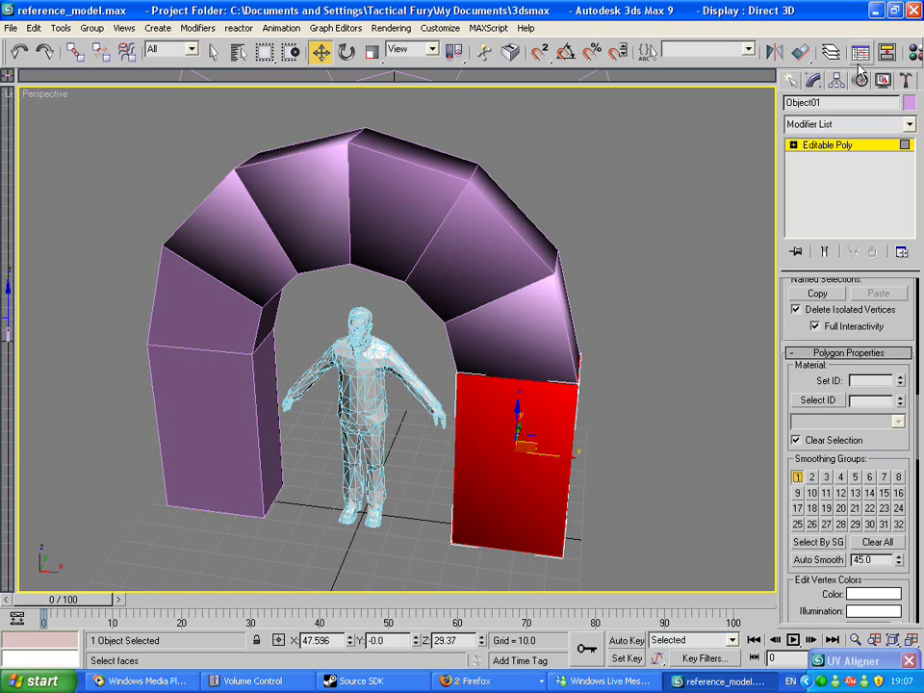
click(787, 83)
click(155, 278)
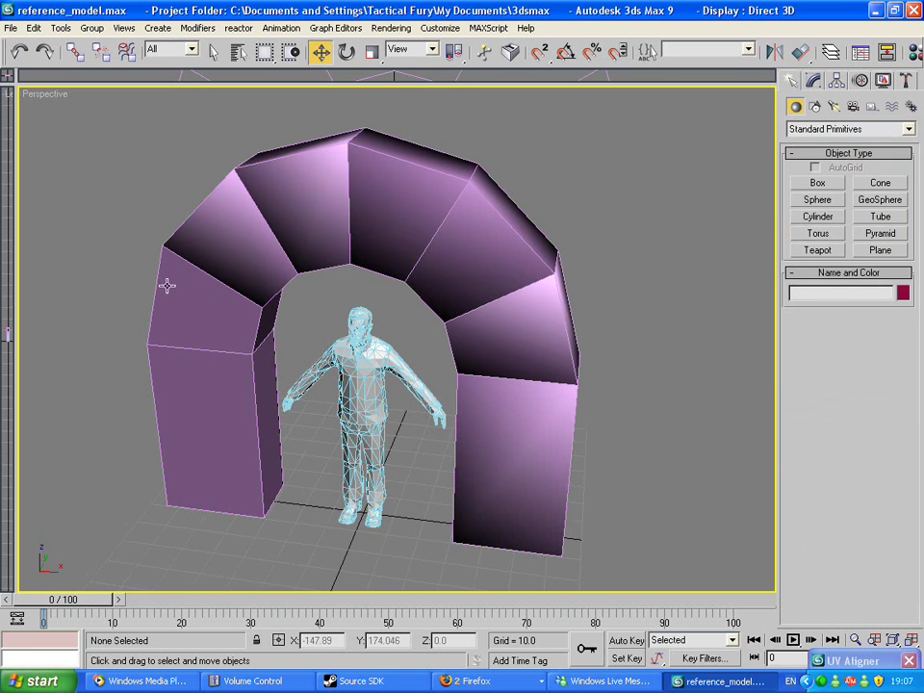
- Clear the smoothing groups on the curved segment directly above the left pillar and assign all its polygons group 1
right_click(664, 77)
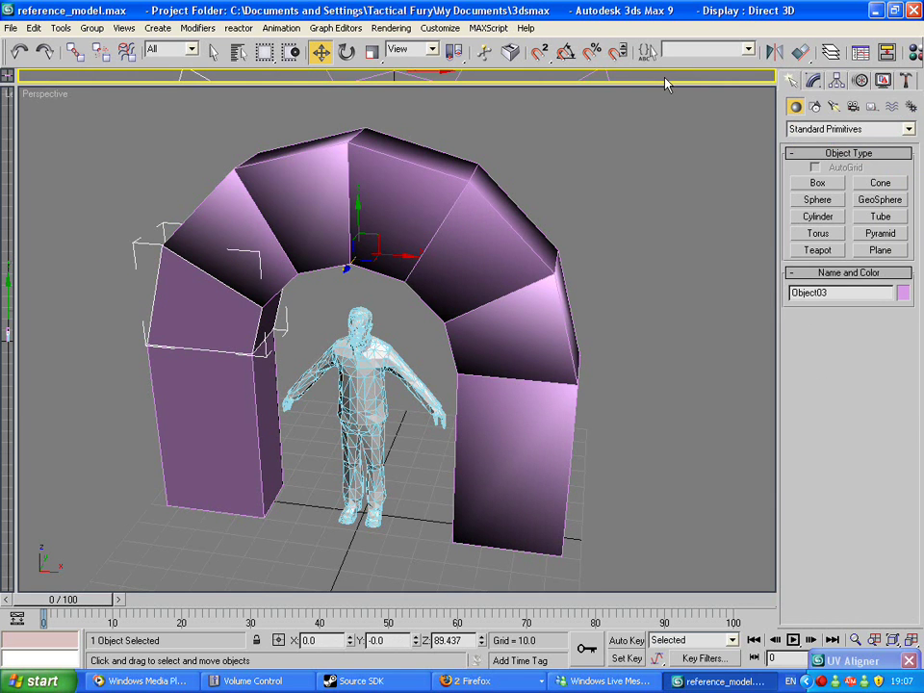
key(4)
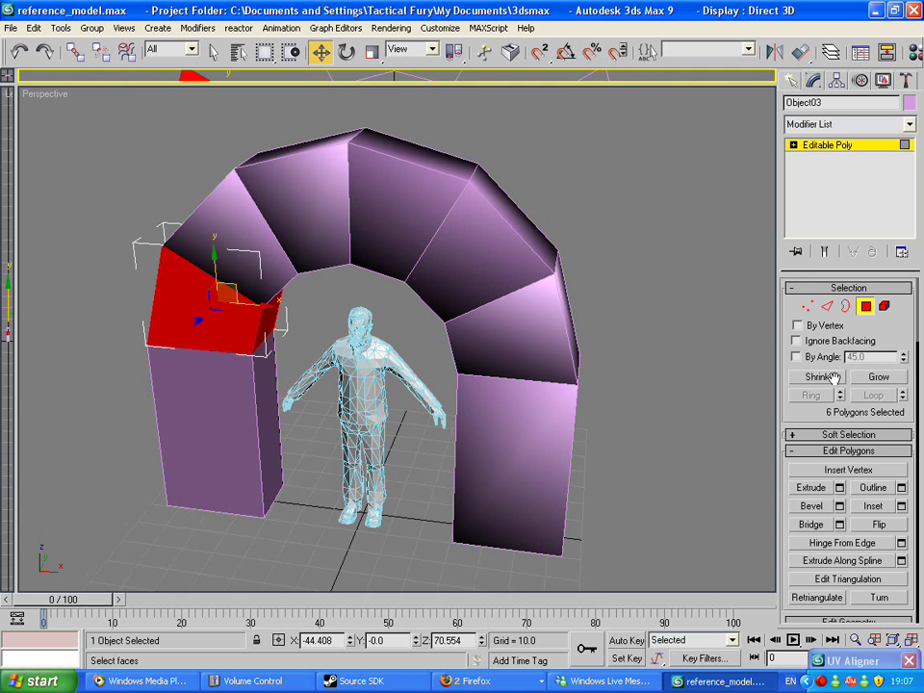
scroll(837, 398, down, 3)
scroll(859, 354, down, 10)
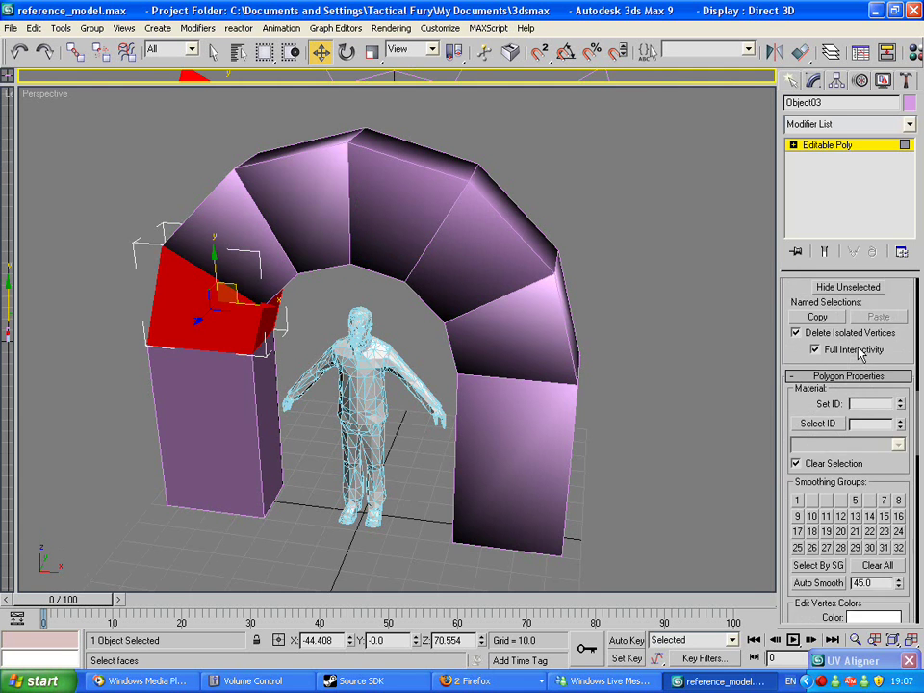
click(862, 496)
click(797, 429)
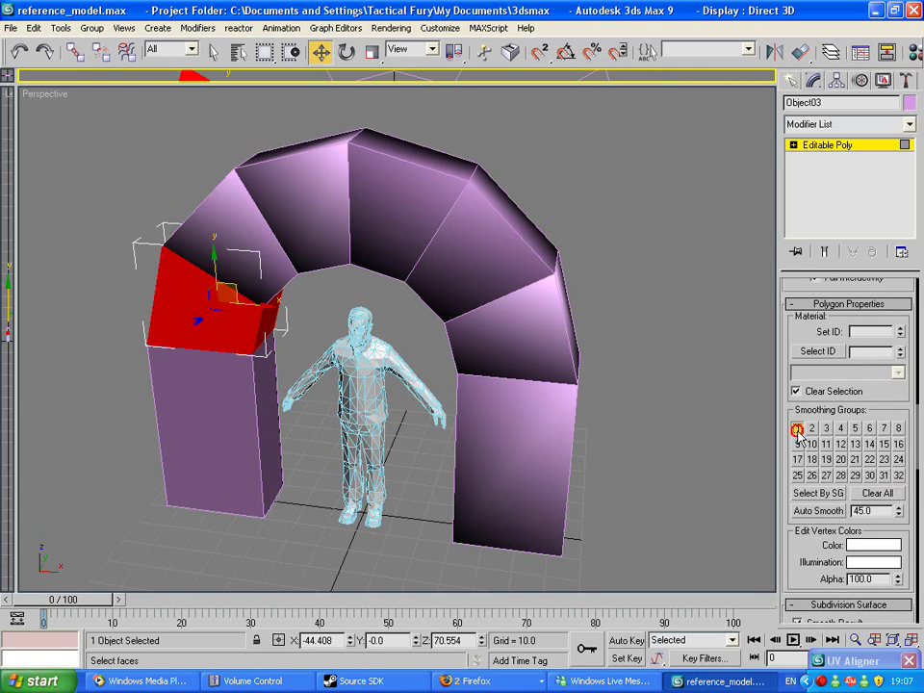
click(697, 382)
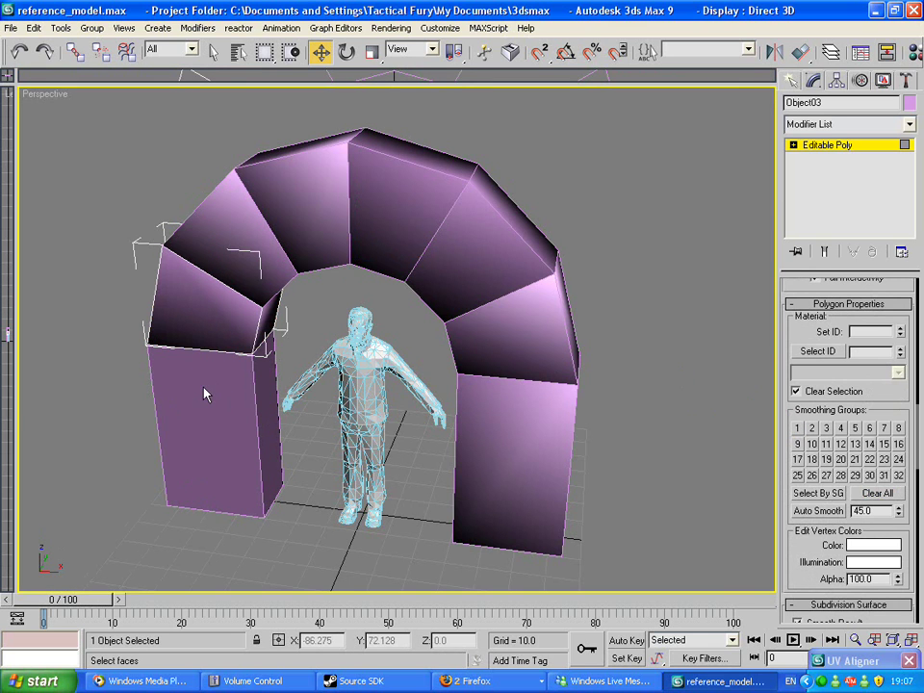
click(792, 81)
click(655, 159)
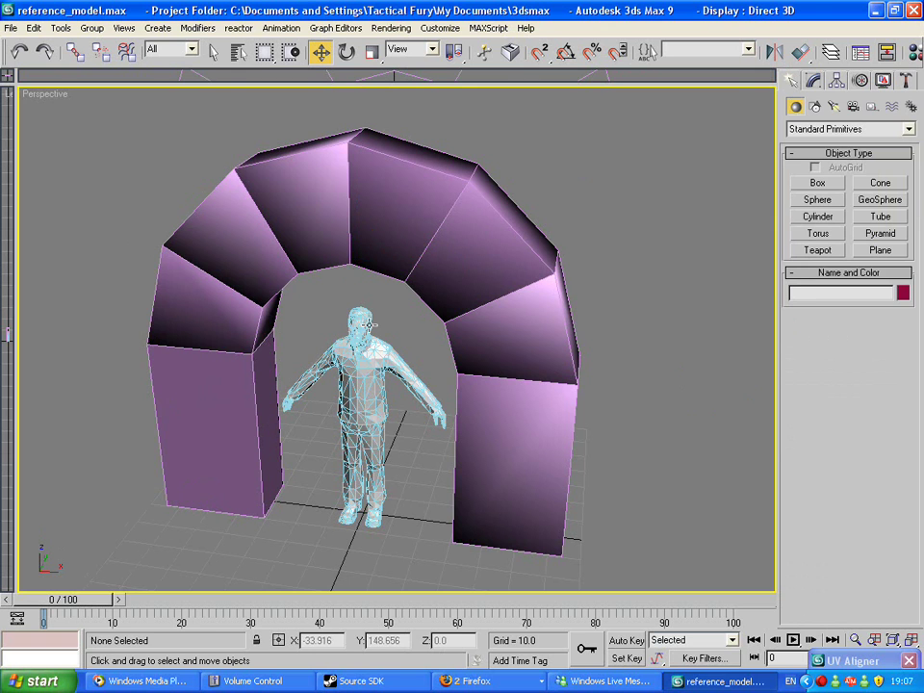
- Clear the left pillar's smoothing groups, assign all its polygons group 1, then leave polygon editing and deselect it
click(234, 382)
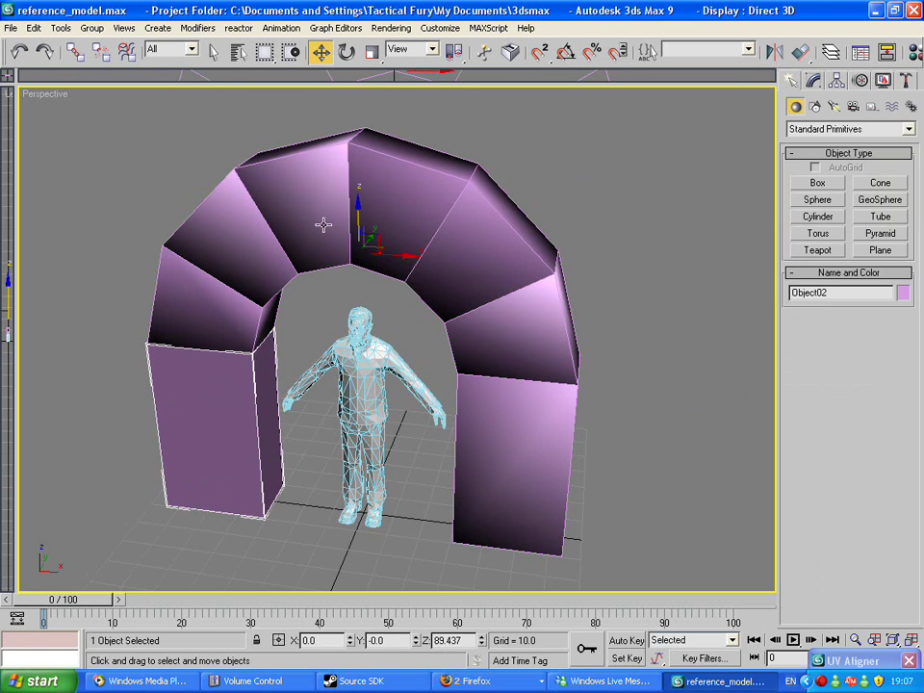
click(814, 81)
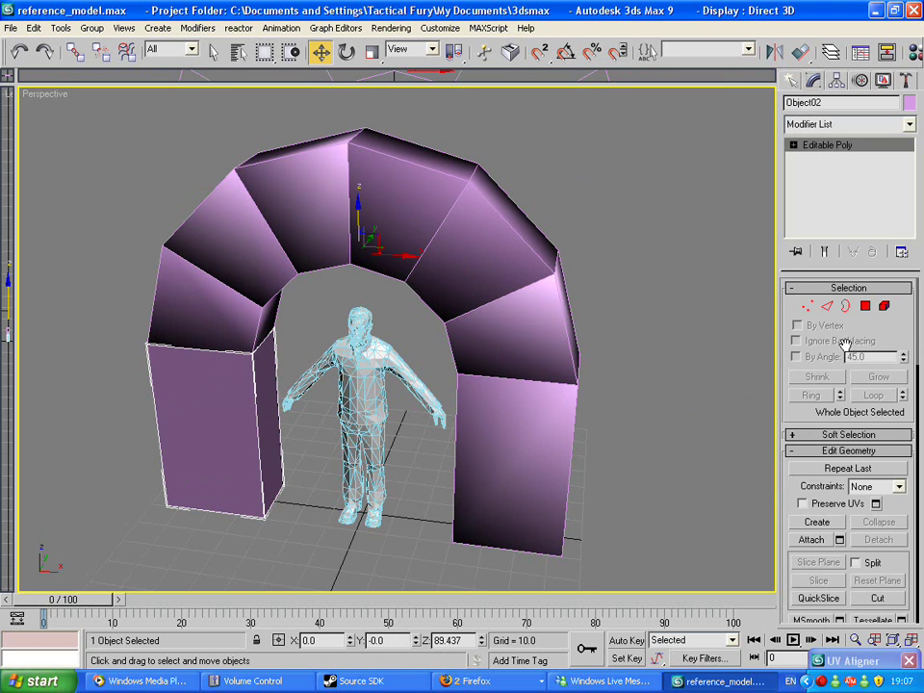
click(865, 307)
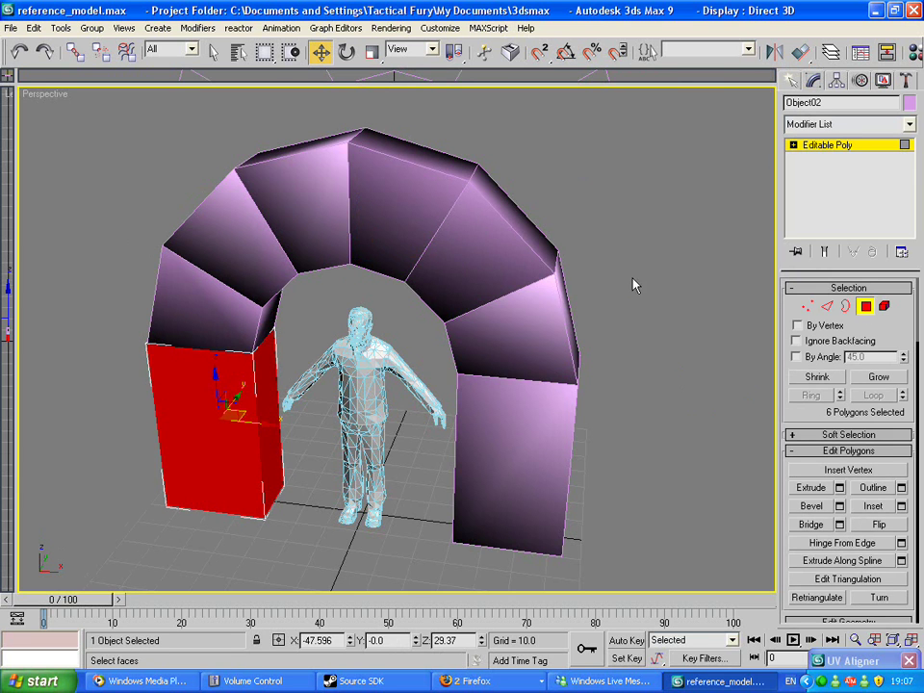
scroll(806, 398, down, 10)
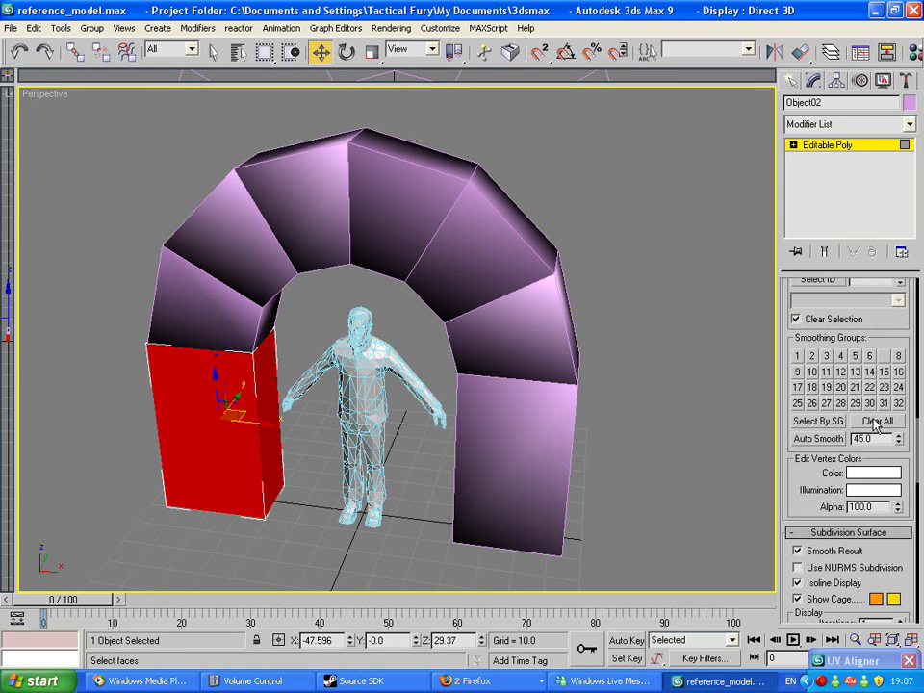
click(797, 355)
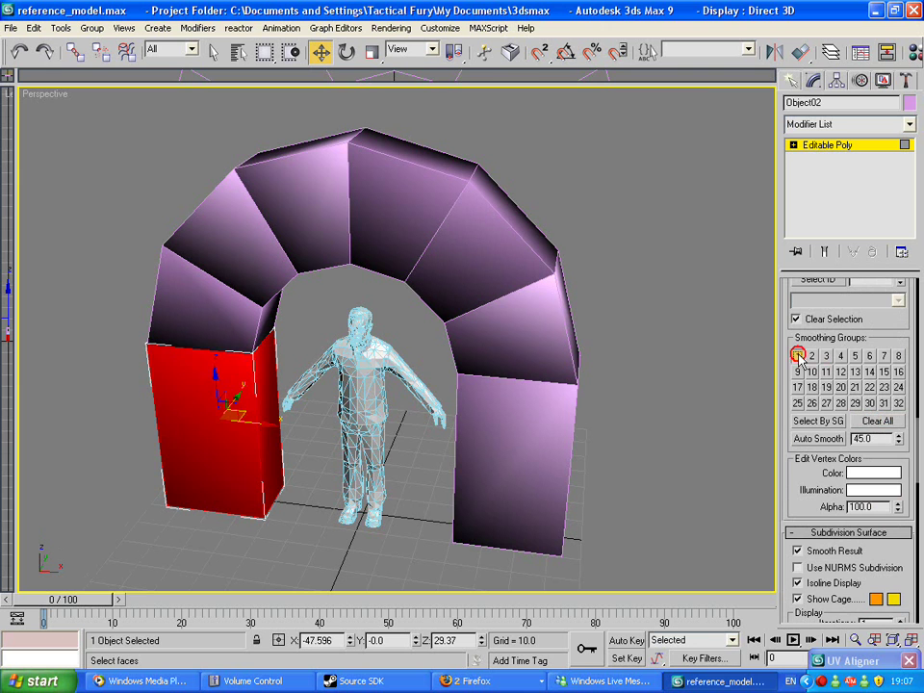
click(790, 80)
scroll(547, 228, down, 6)
alt+middle_drag(566, 202, 531, 272)
click(529, 270)
- Select the eight arch blocks without the human figure, open Export Selected, then cancel the export and deselect everything
scroll(513, 269, up, 5)
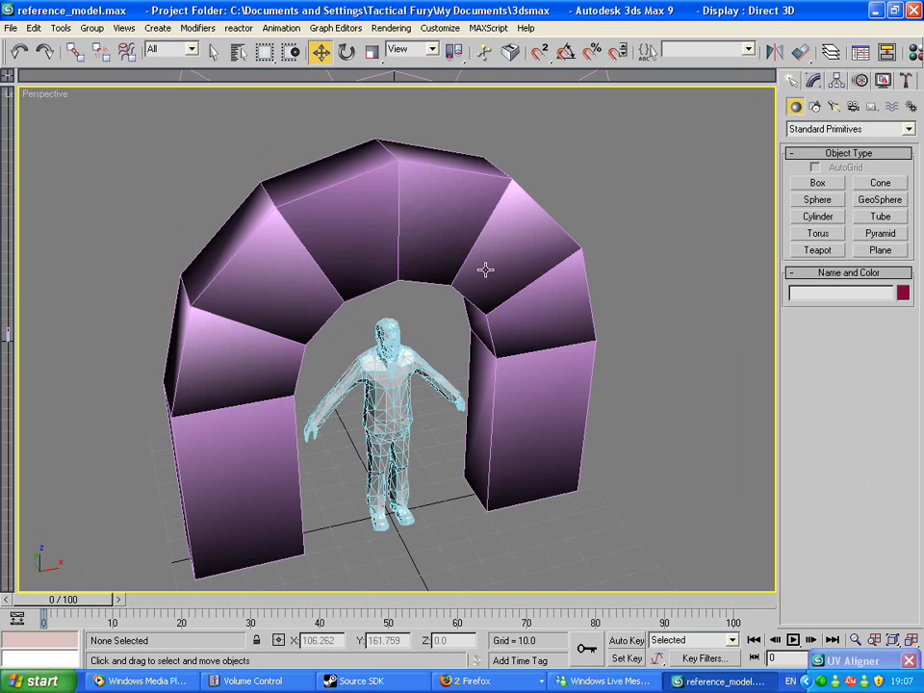
drag(153, 137, 515, 447)
alt+click(398, 422)
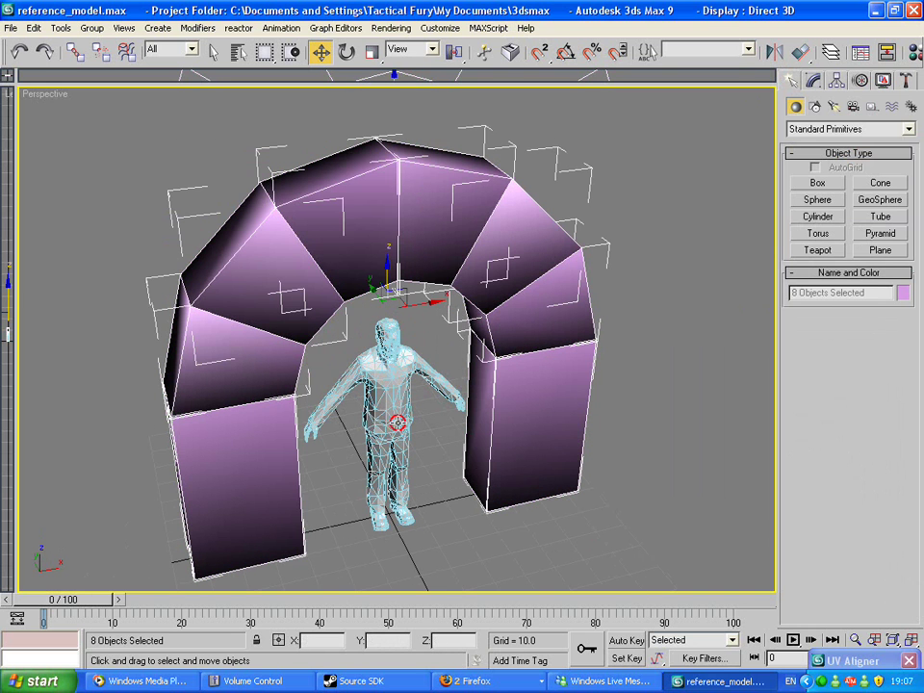
click(11, 28)
mouse_move(33, 27)
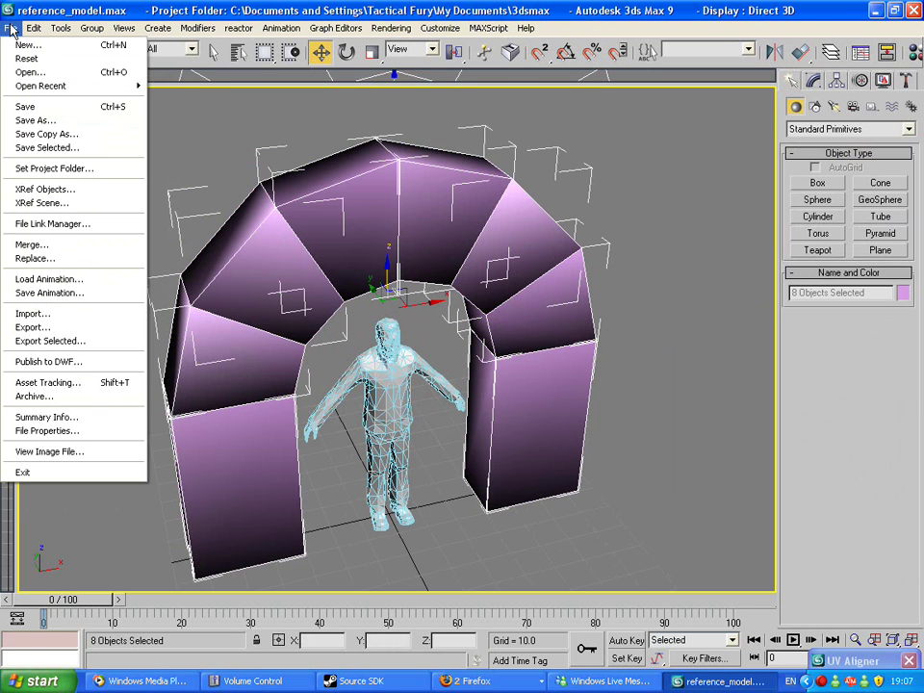
click(38, 341)
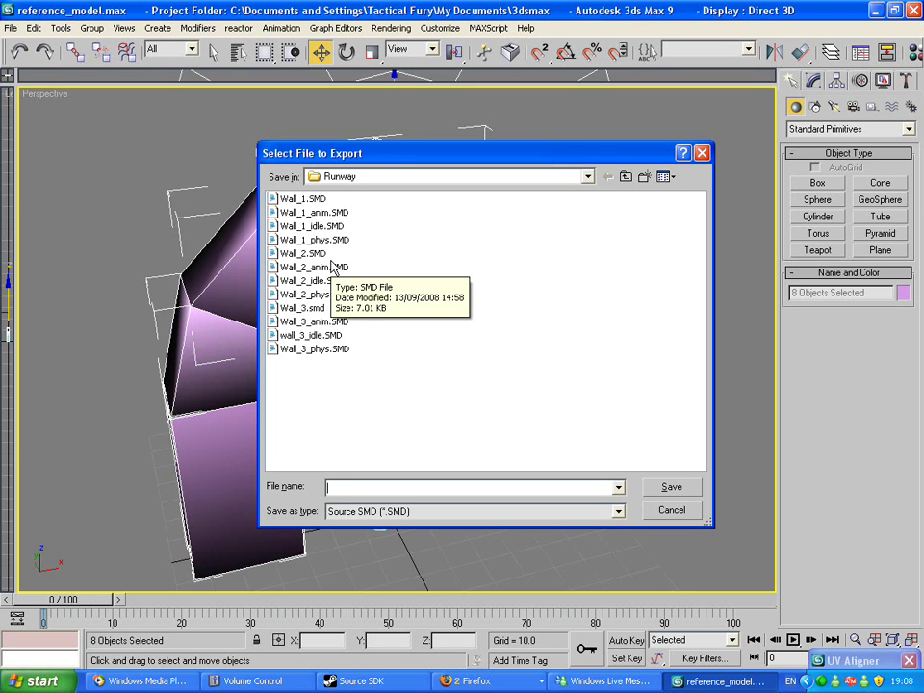
click(672, 509)
alt+middle_drag(580, 417, 553, 392)
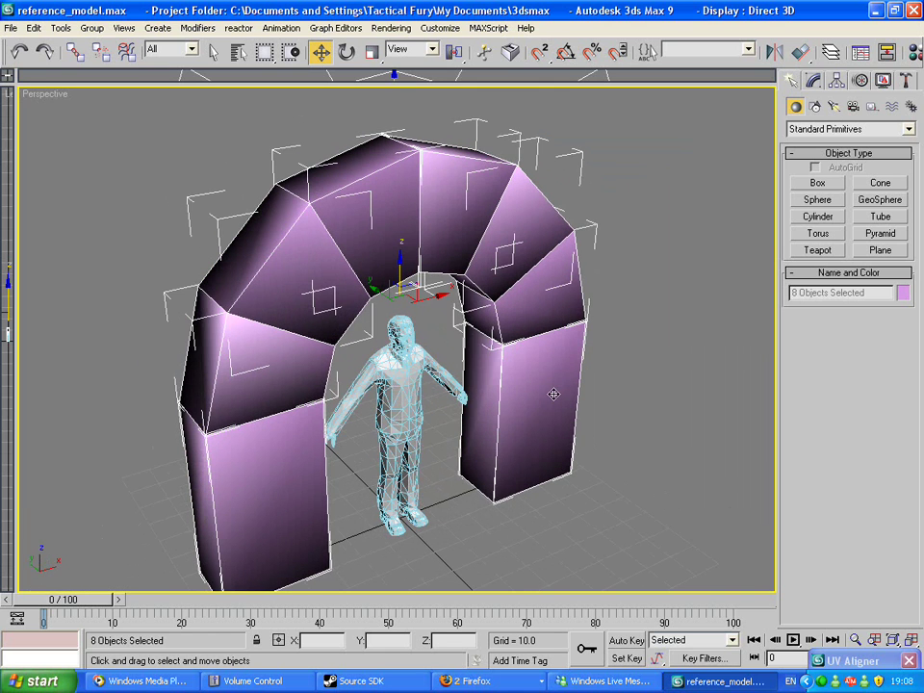
click(630, 350)
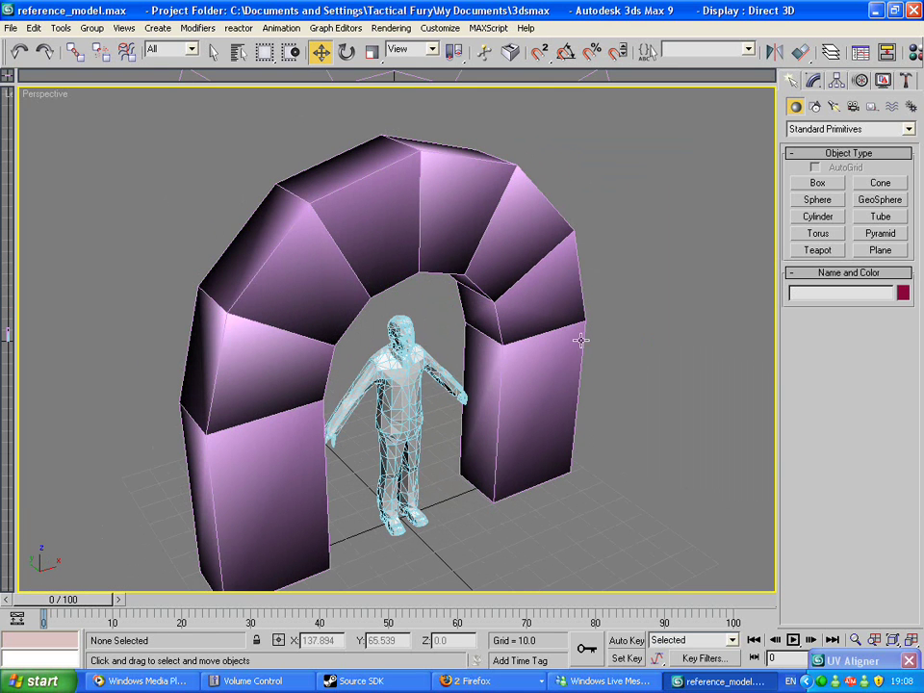
scroll(582, 347, down, 3)
scroll(582, 346, up, 3)
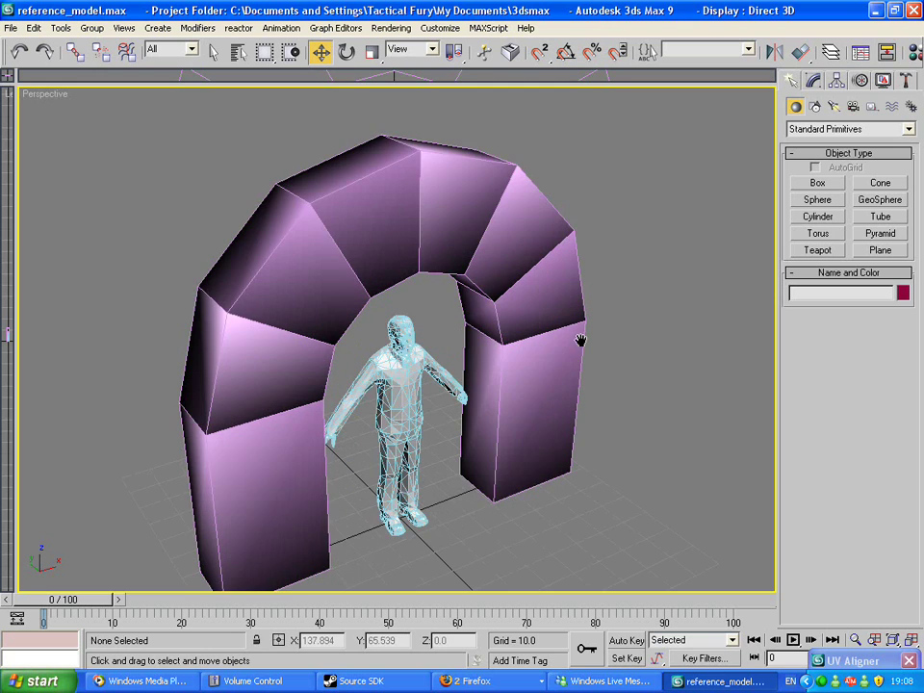